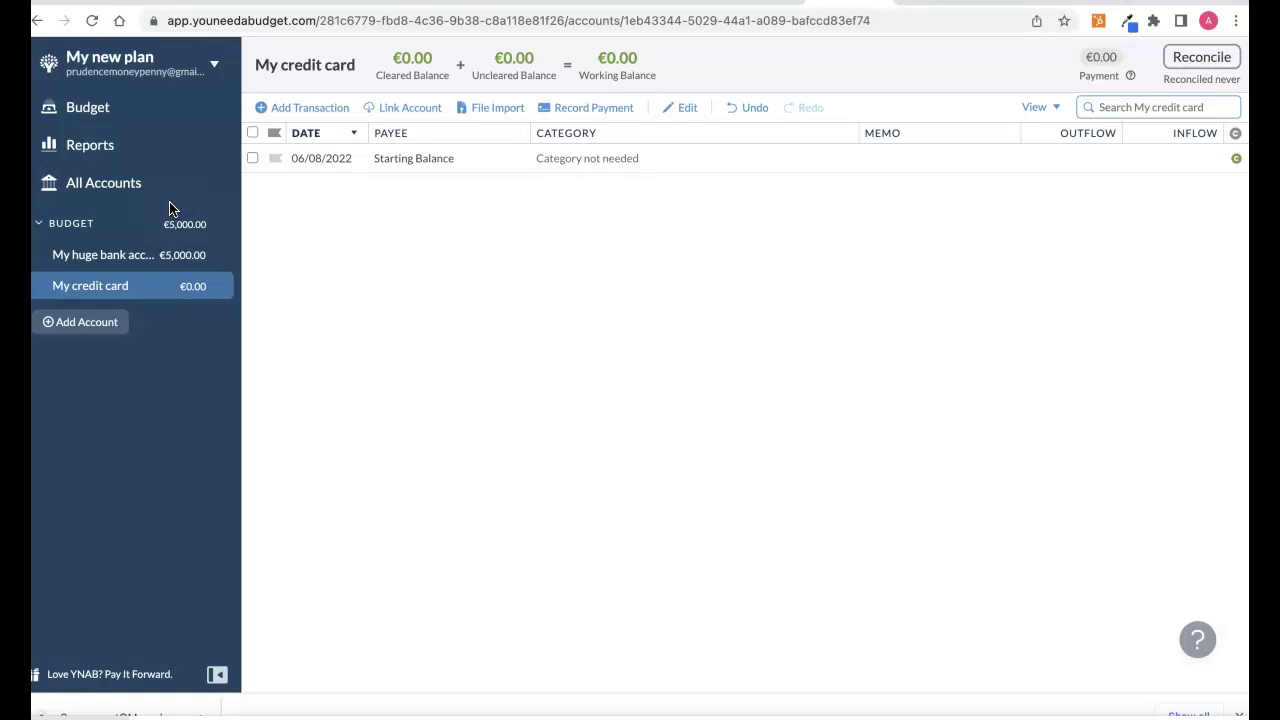
Review the Net Worth report and the transactions recorded in My huge bank account.
left_click(109, 151)
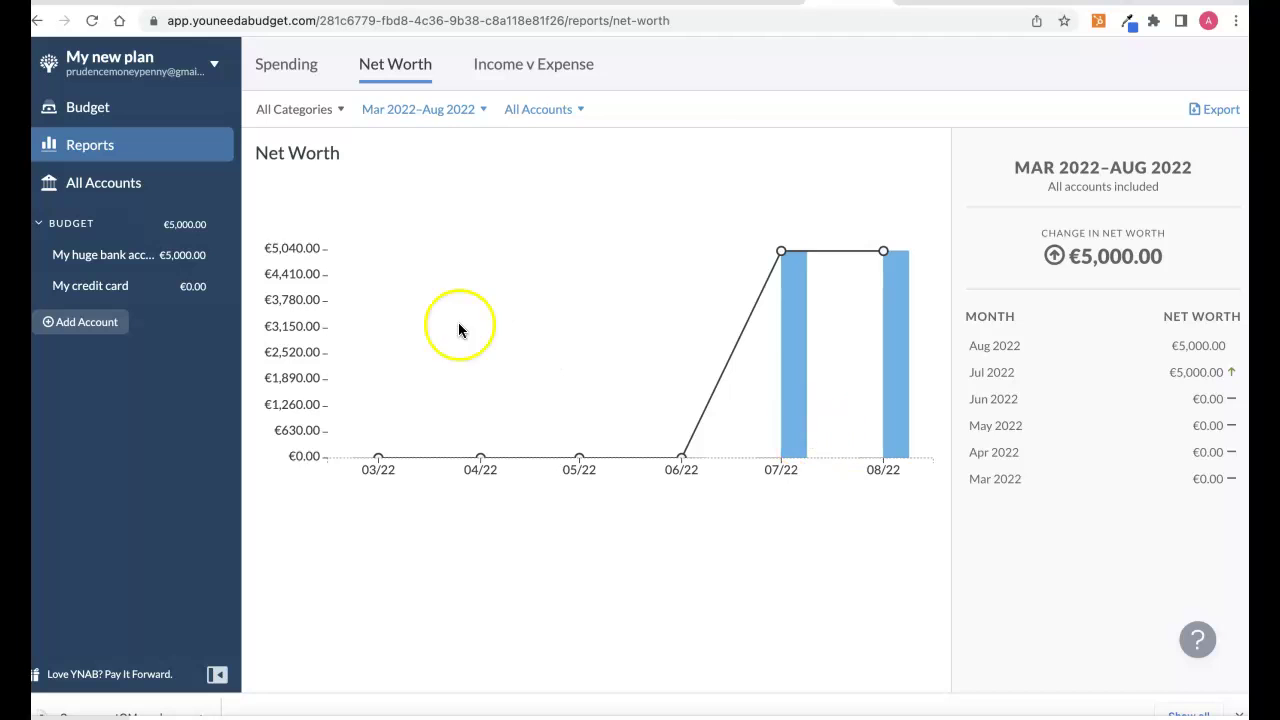
left_click(103, 262)
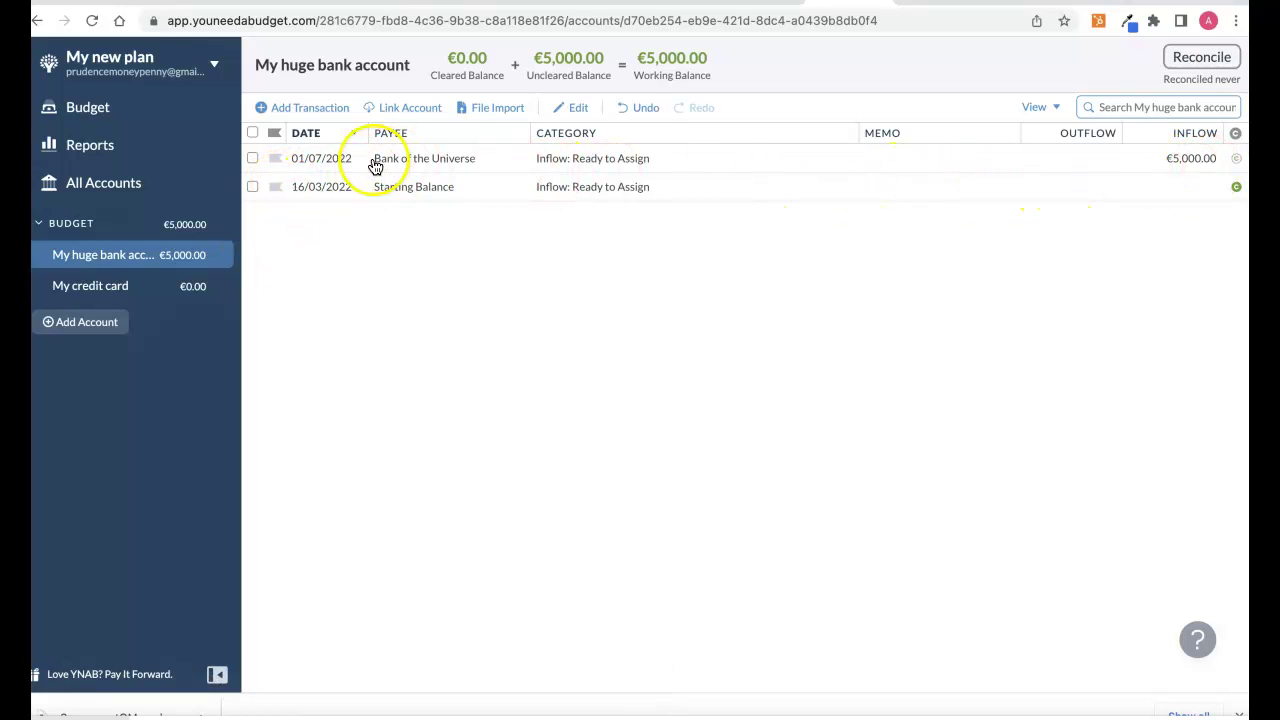
Examine the assigned and available amounts of the categories in the August 2022 budget.
left_click(116, 107)
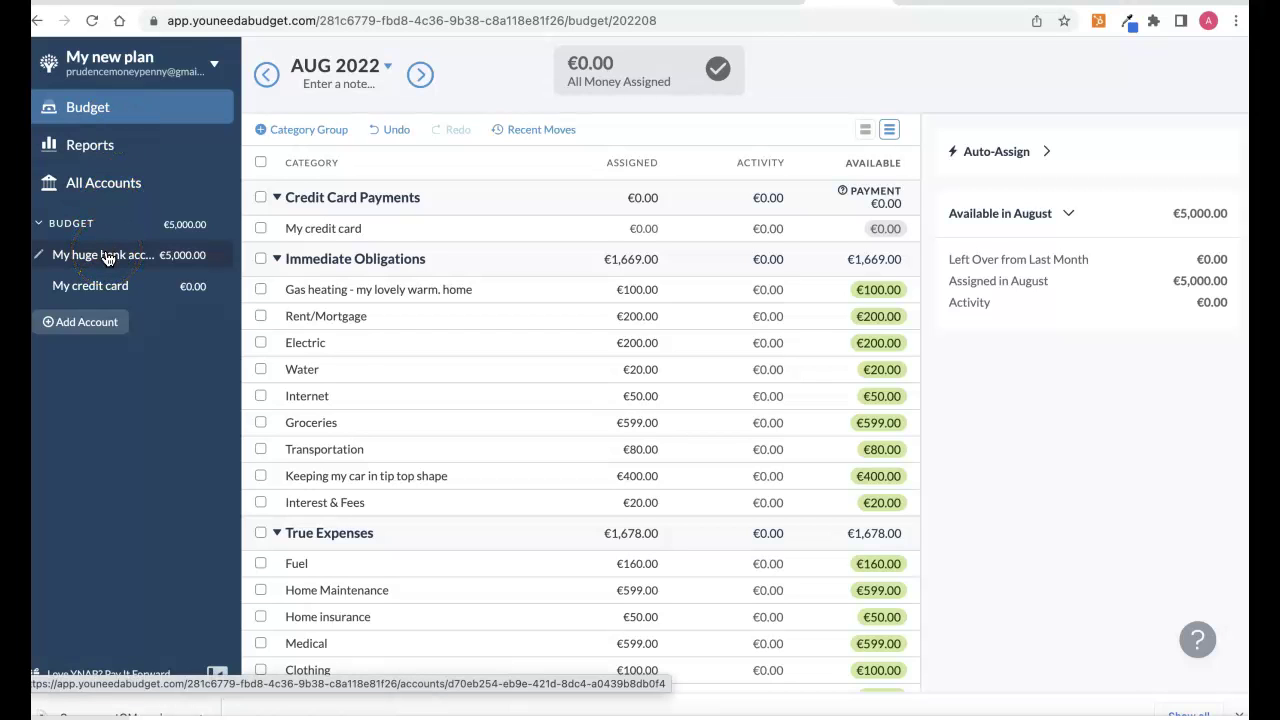
scroll(441, 345, "down", 2)
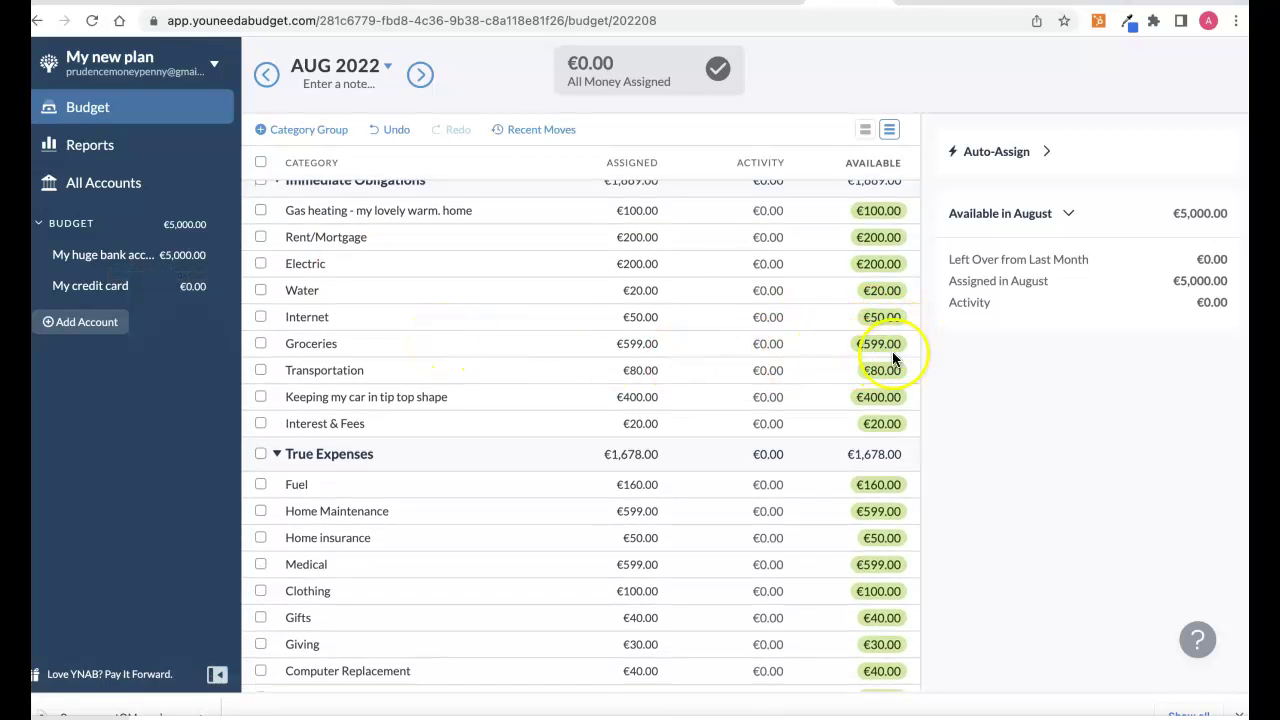
scroll(835, 358, "up", 1)
scroll(835, 358, "up", 1)
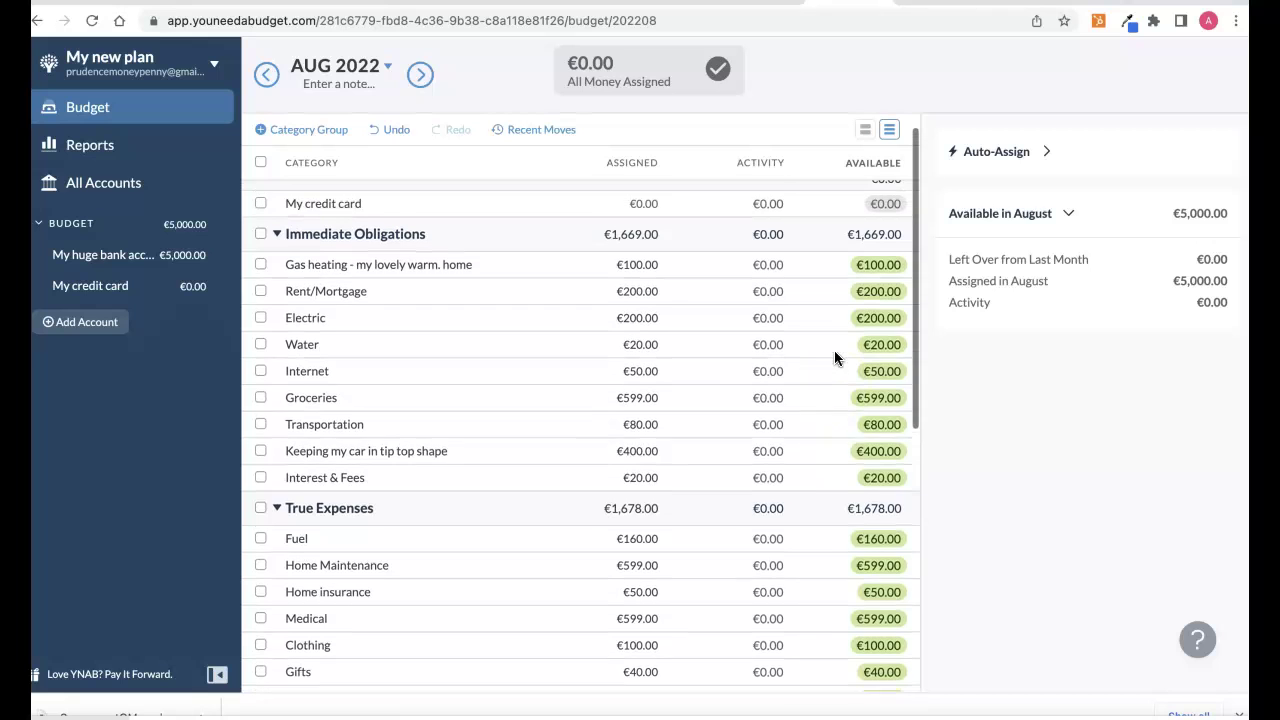
scroll(835, 358, "down", 2)
scroll(835, 358, "down", 1)
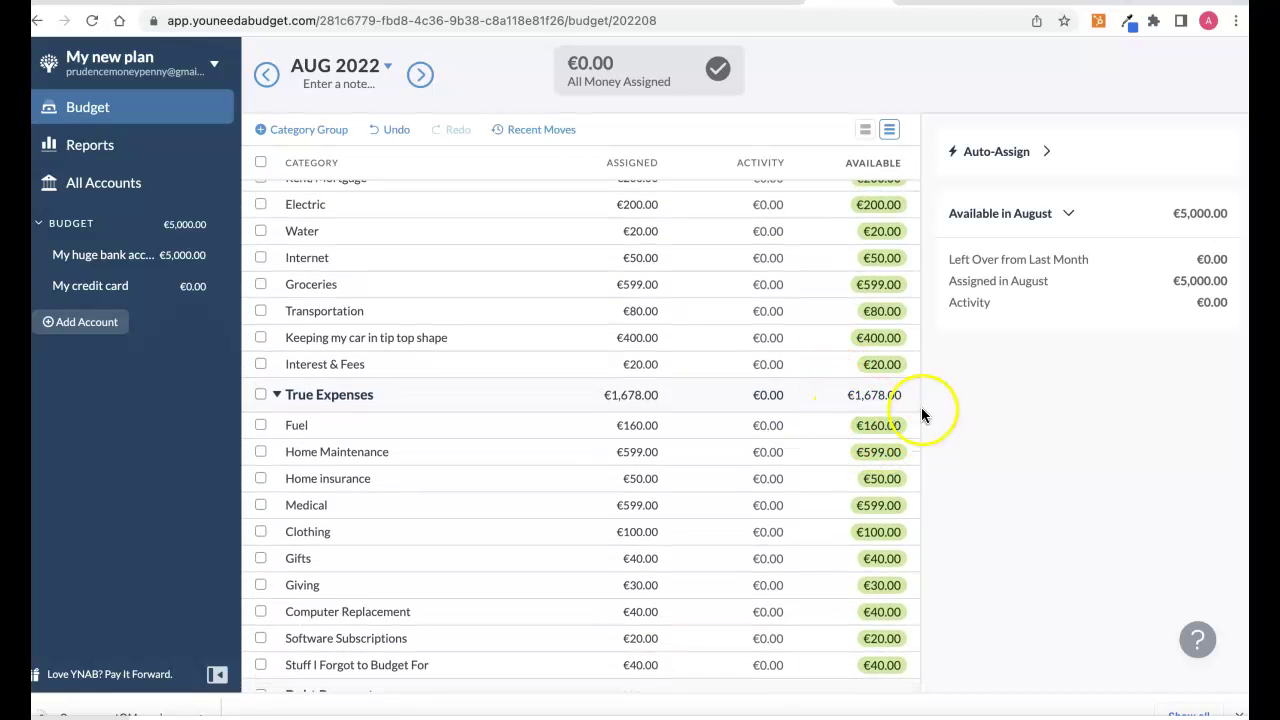
scroll(832, 441, "down", 5)
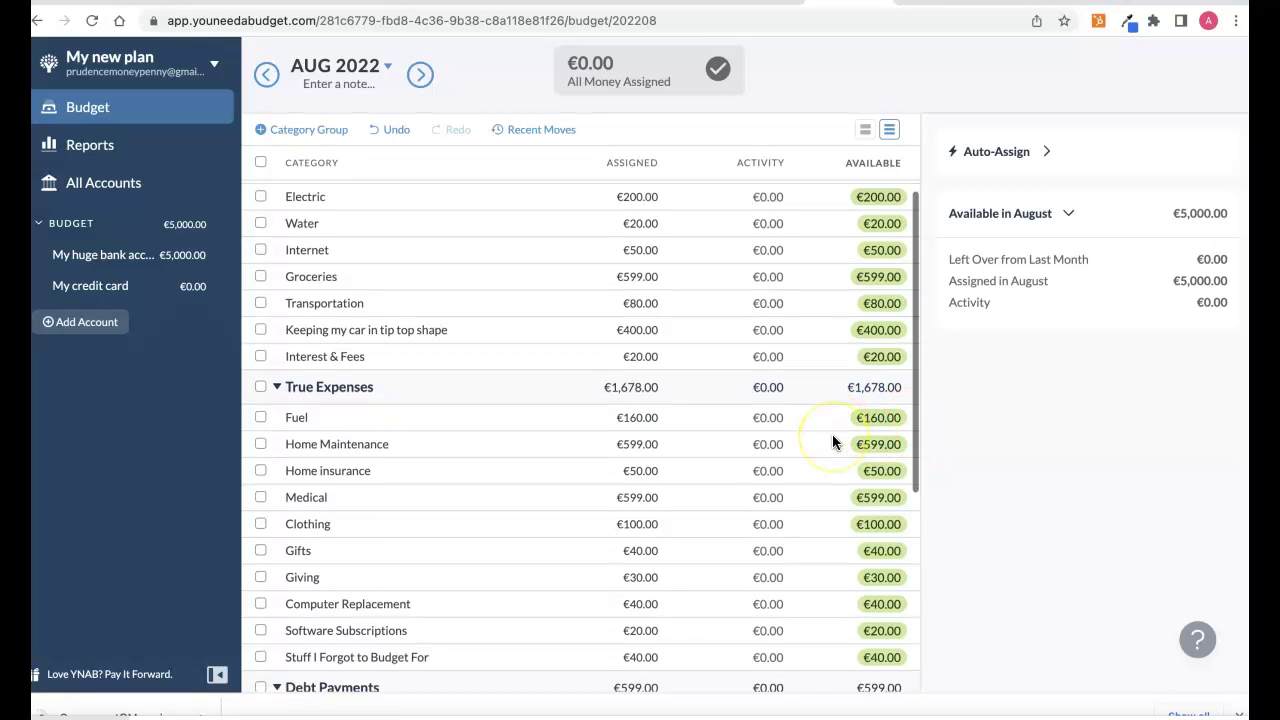
scroll(835, 440, "down", 6)
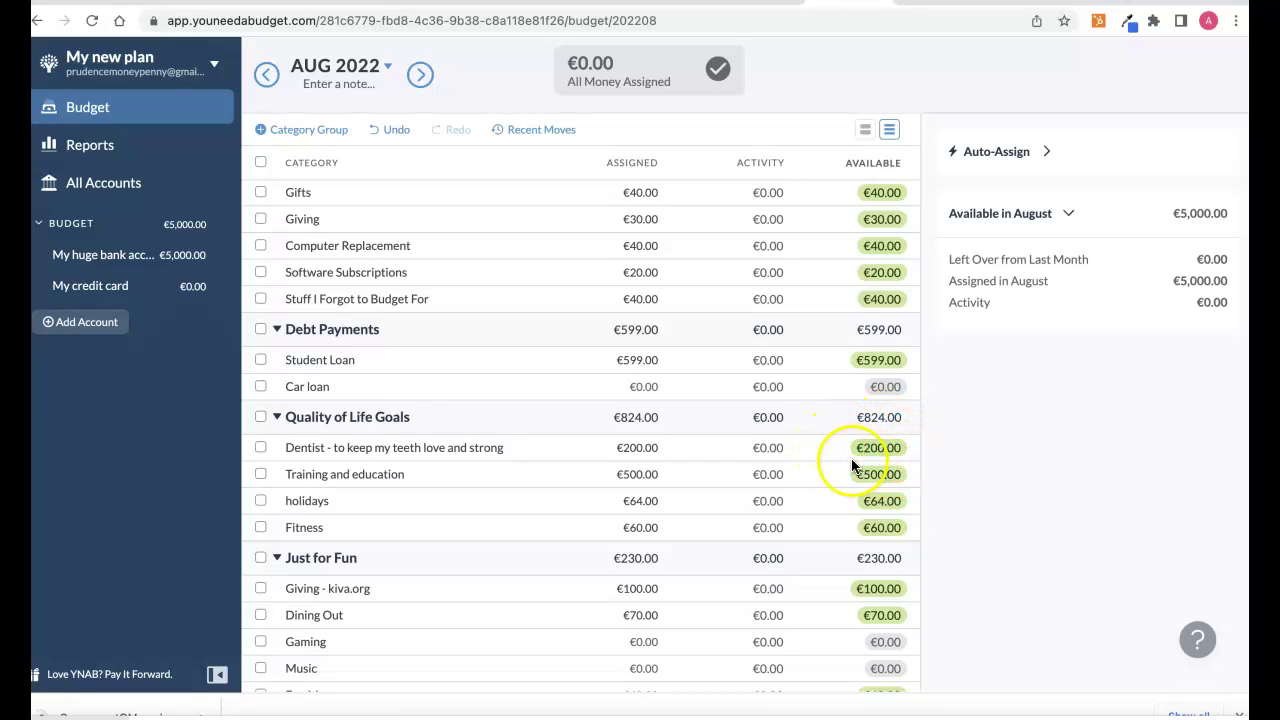
scroll(821, 463, "up", 5)
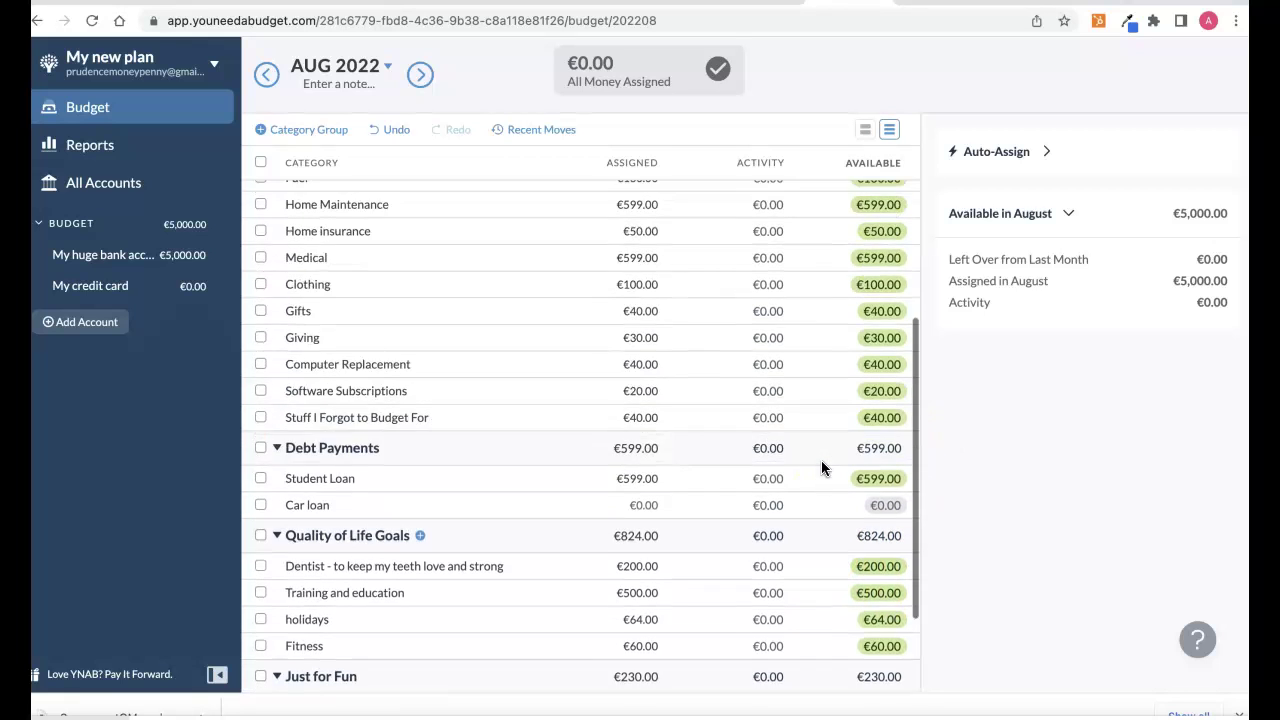
scroll(821, 463, "up", 1)
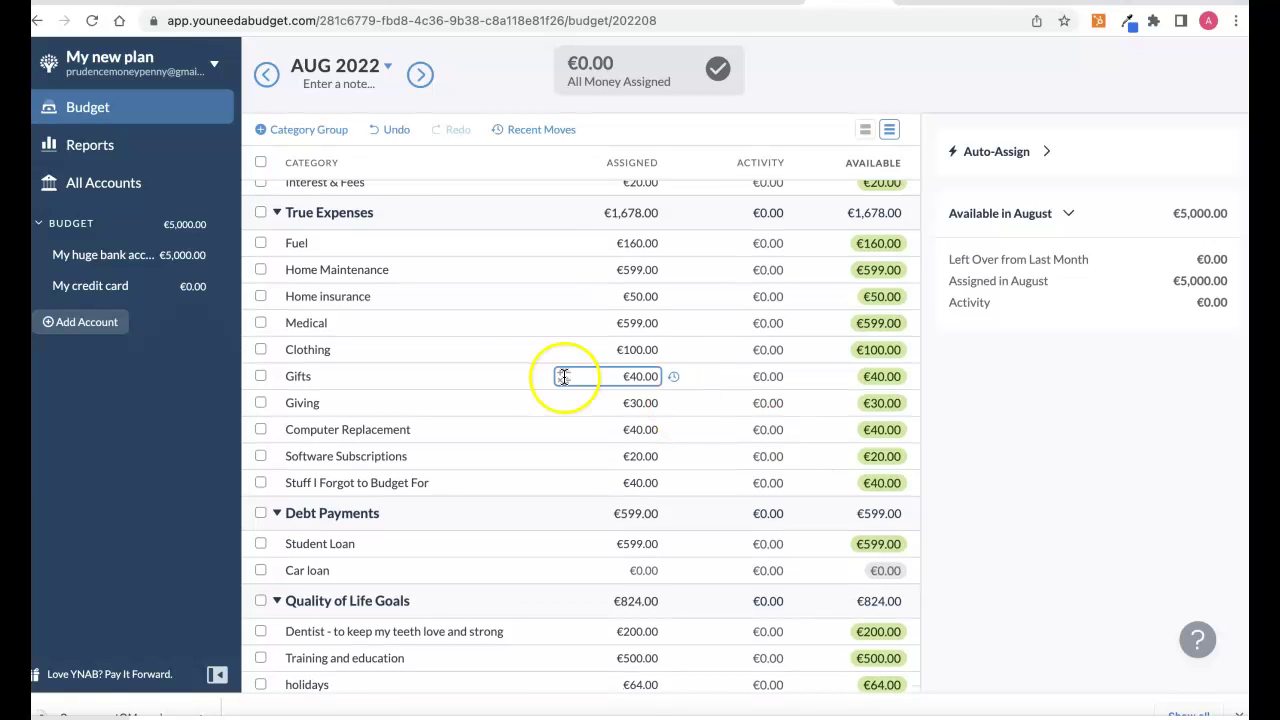
Compare the two account registers with the My credit card payment category and the Net Worth report.
left_click(93, 266)
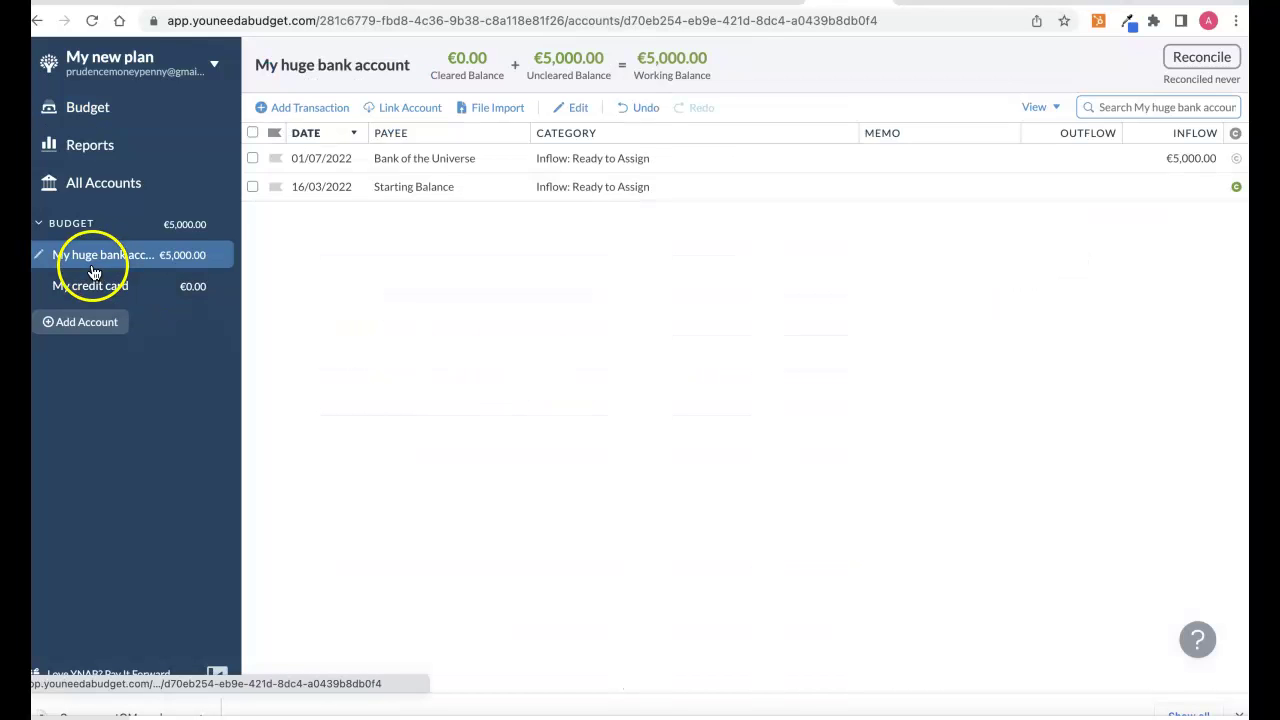
left_click(117, 287)
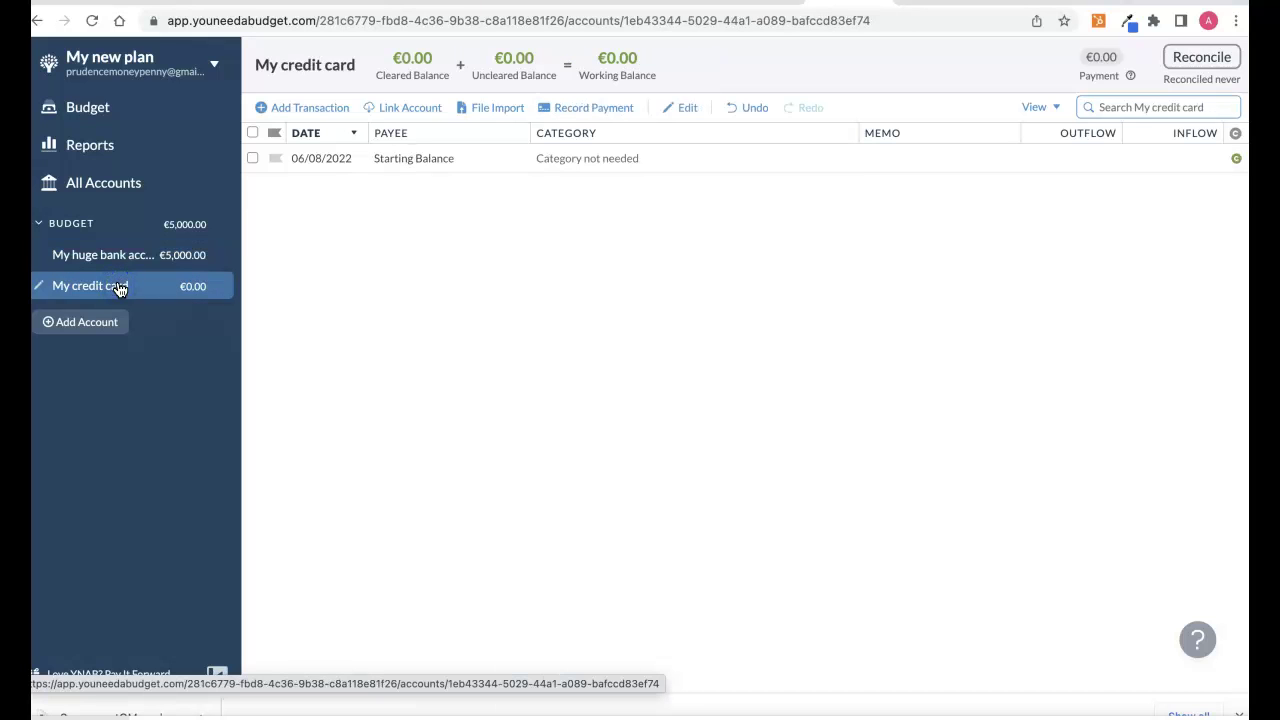
left_click(144, 116)
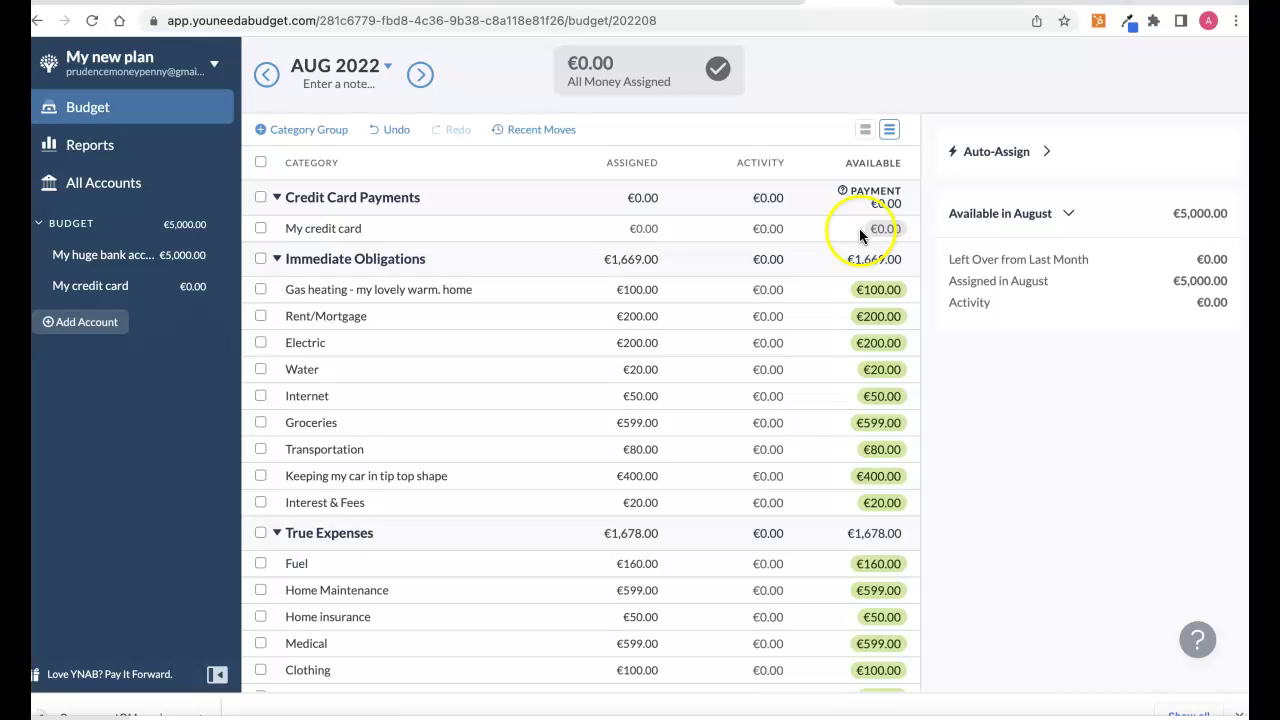
left_click(100, 146)
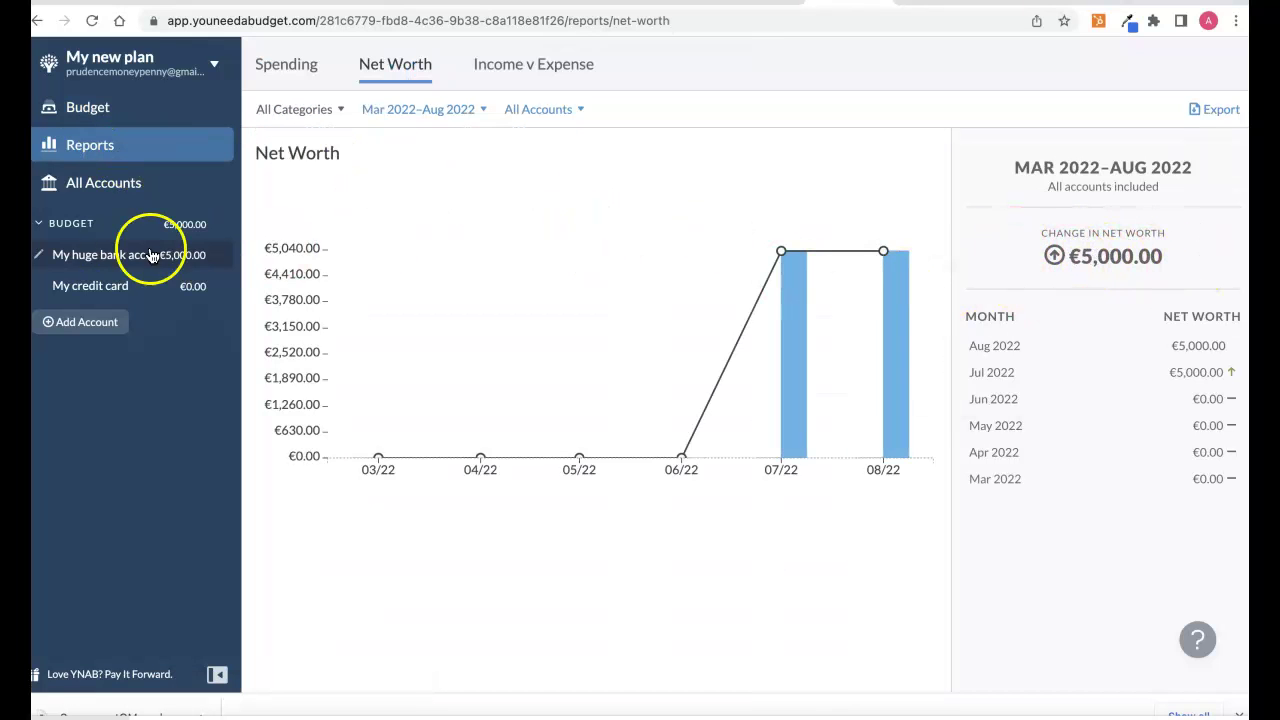
Record a €150 outflow in My credit card to The Supermarket under Groceries and start another transaction.
left_click(90, 285)
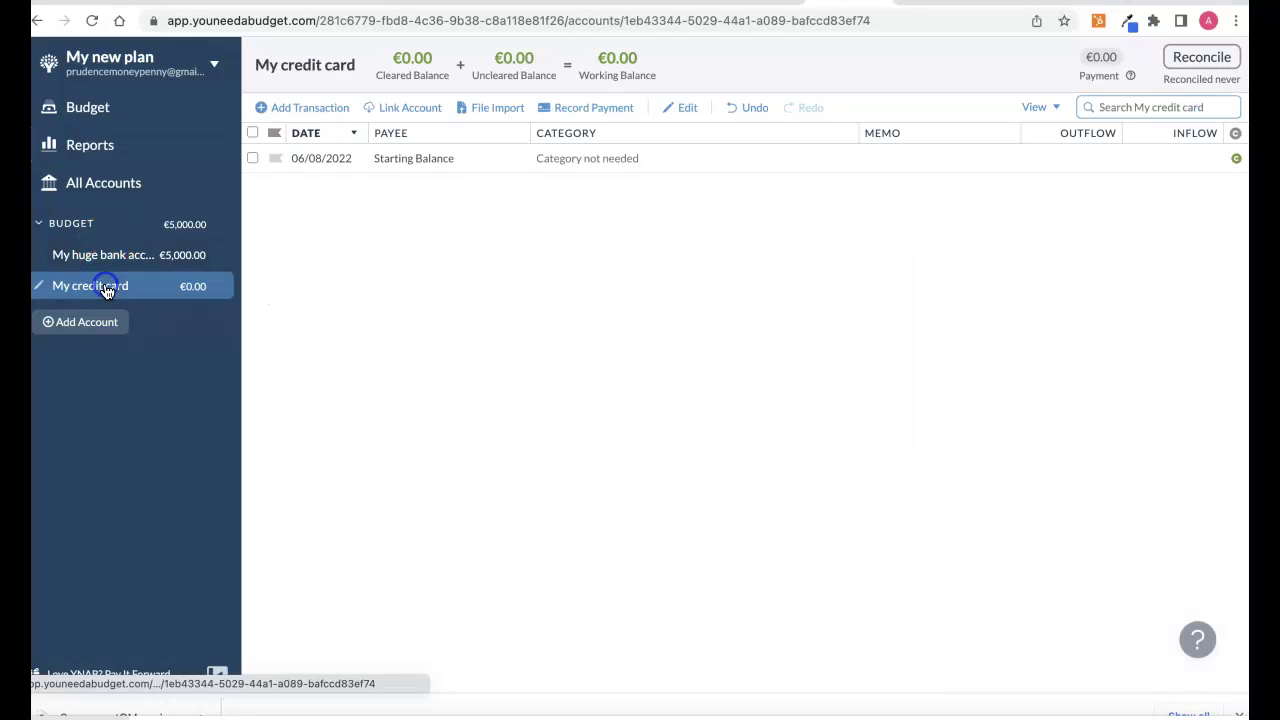
left_click(300, 108)
left_click(400, 157)
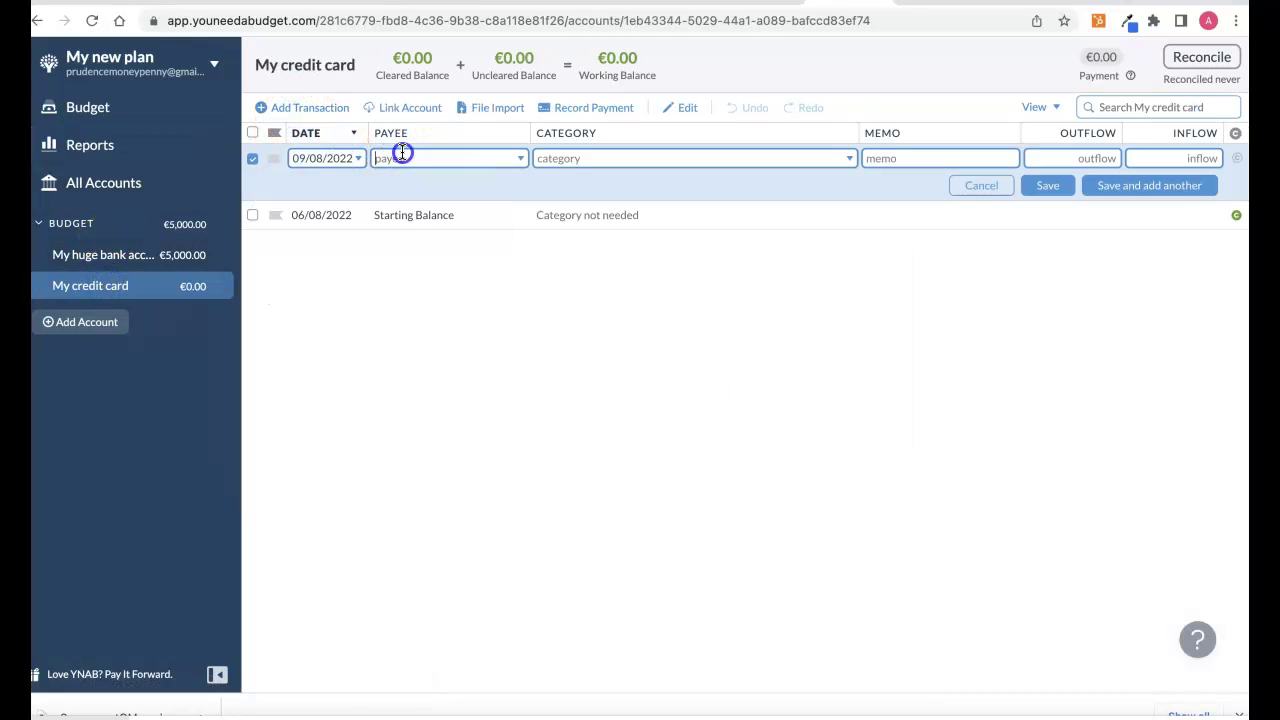
type("super")
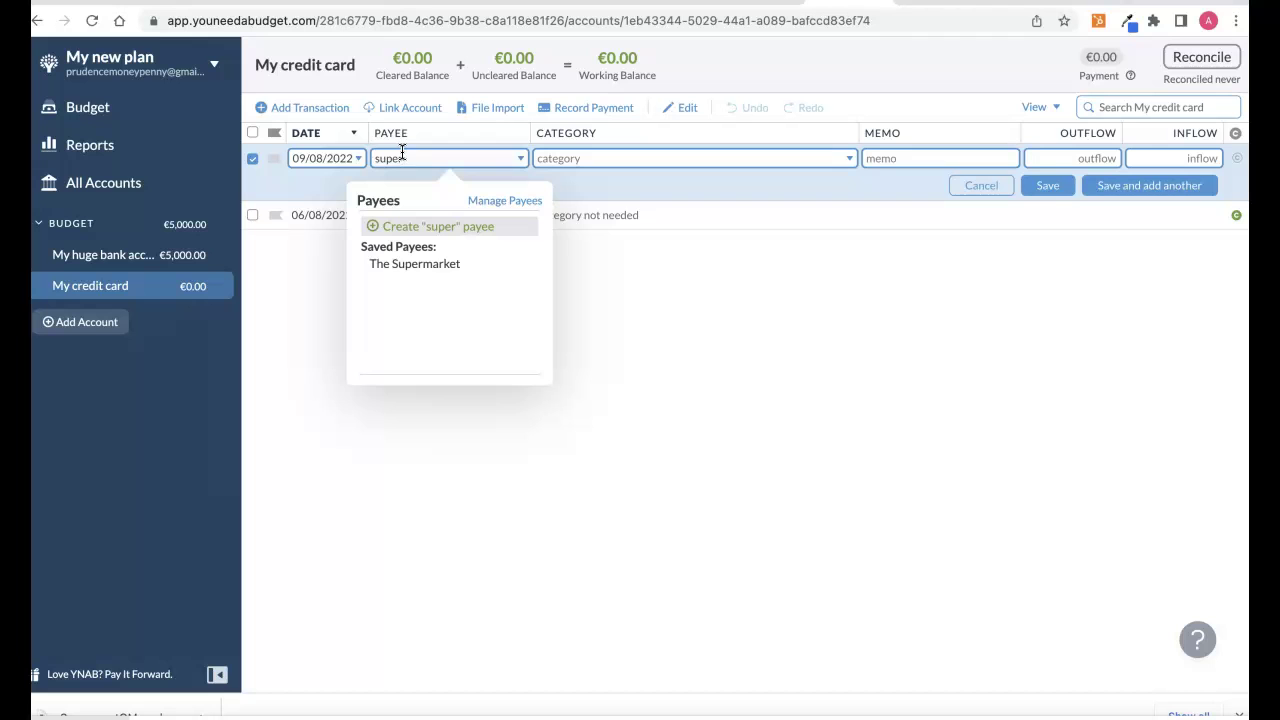
key("Down")
key("Return")
key("Return")
type("150")
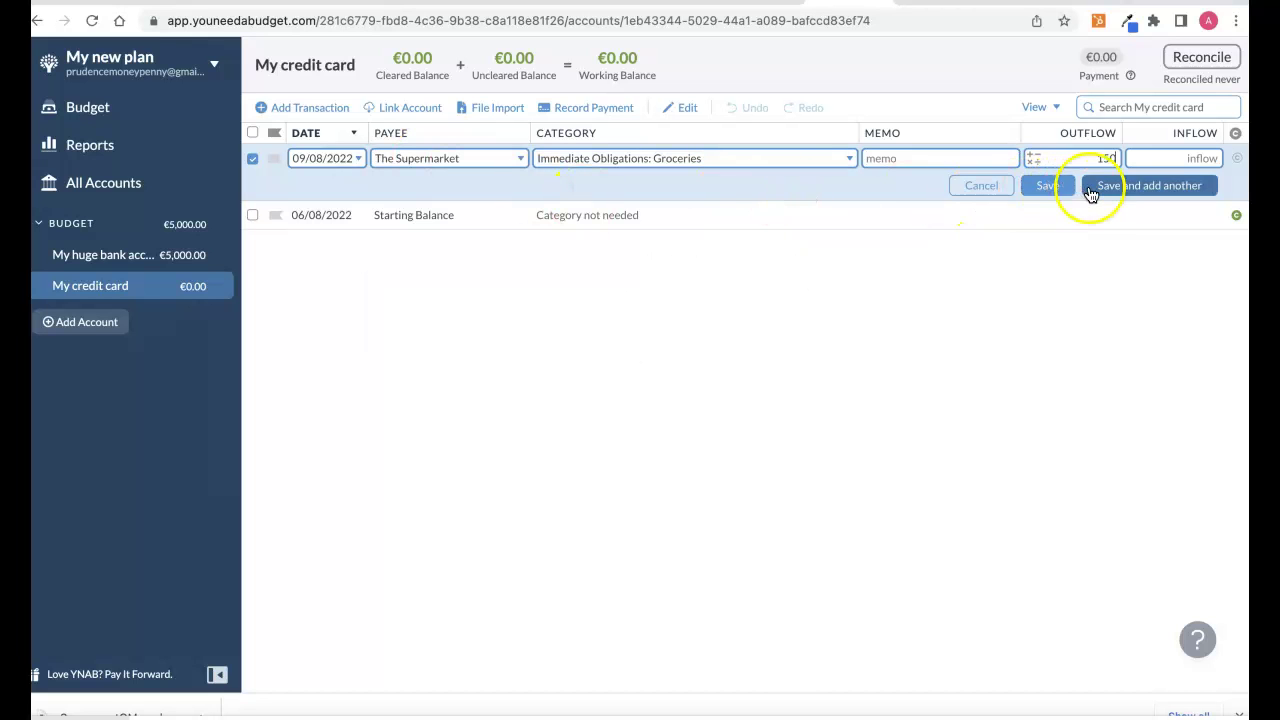
left_click(1091, 193)
Record a €150 credit card outflow to the payee Fuel under the Fuel category and start another transaction.
left_click(484, 158)
type("Fu")
key("Return")
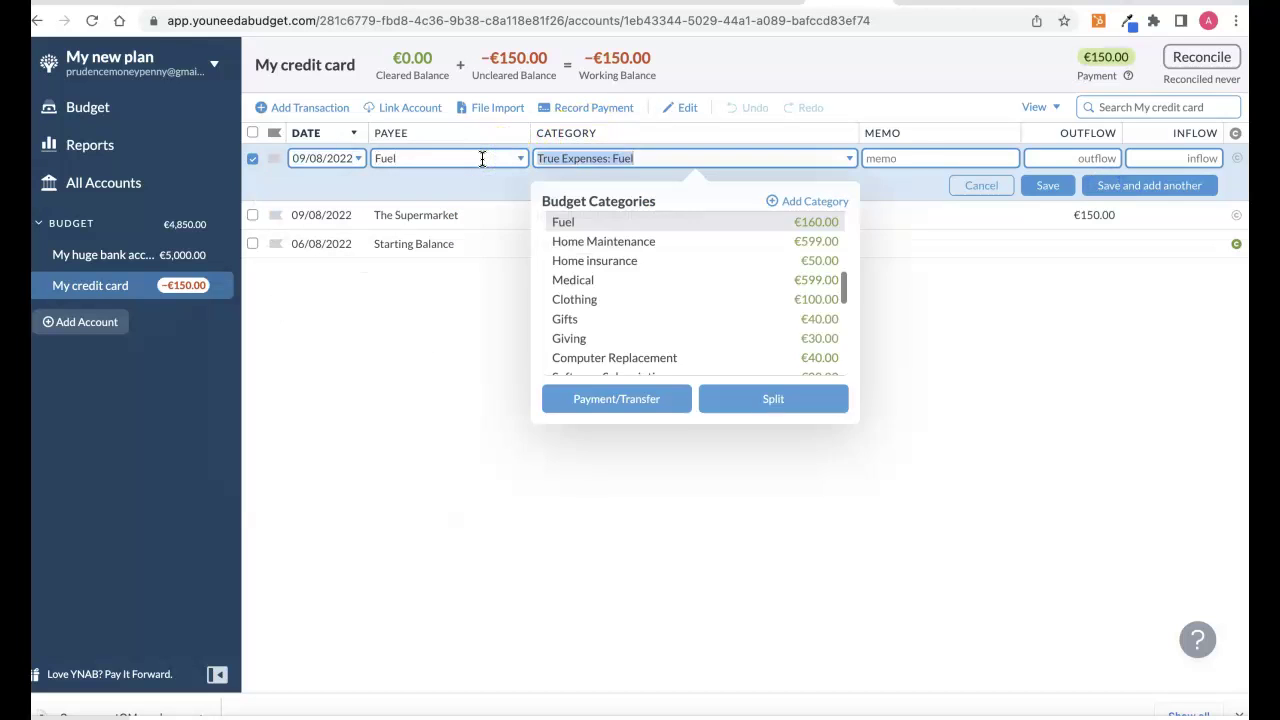
key("Return")
type("150")
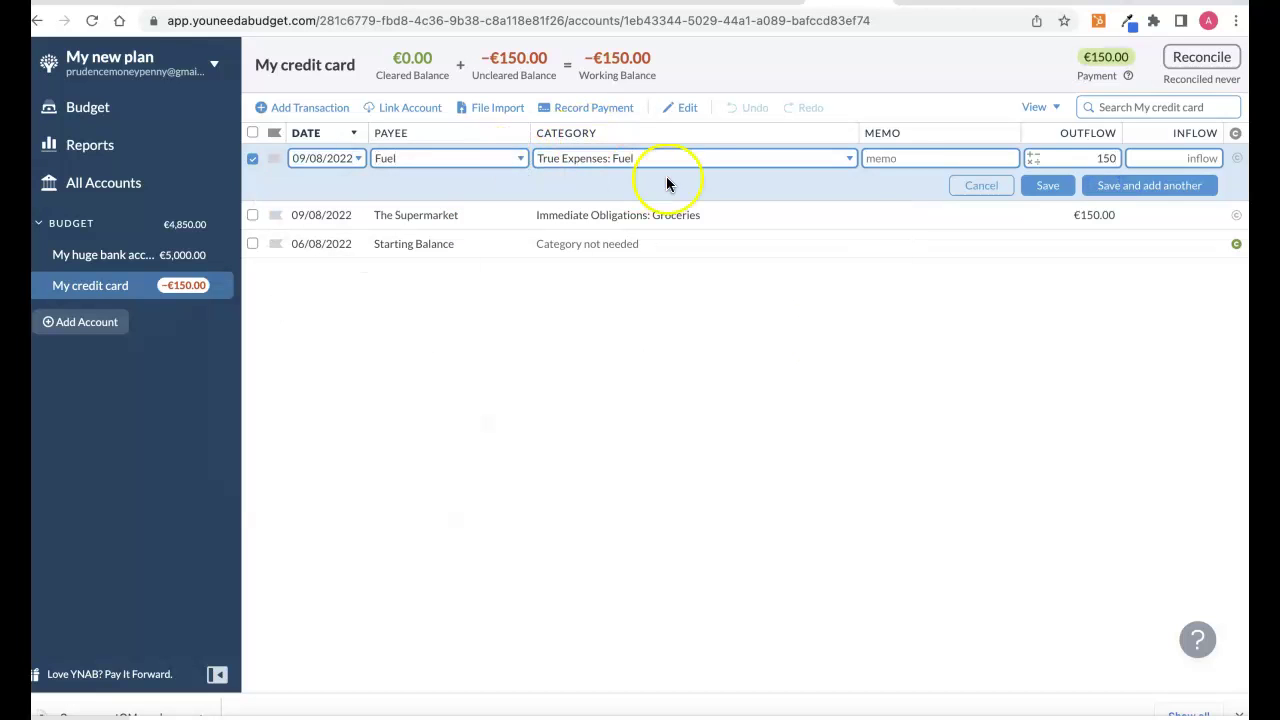
left_click(1108, 186)
Record a €180 credit card outflow to the payee Dentist under the Dentist category and save it.
left_click(463, 157)
type("denti")
key("Return")
key("Return")
type("180")
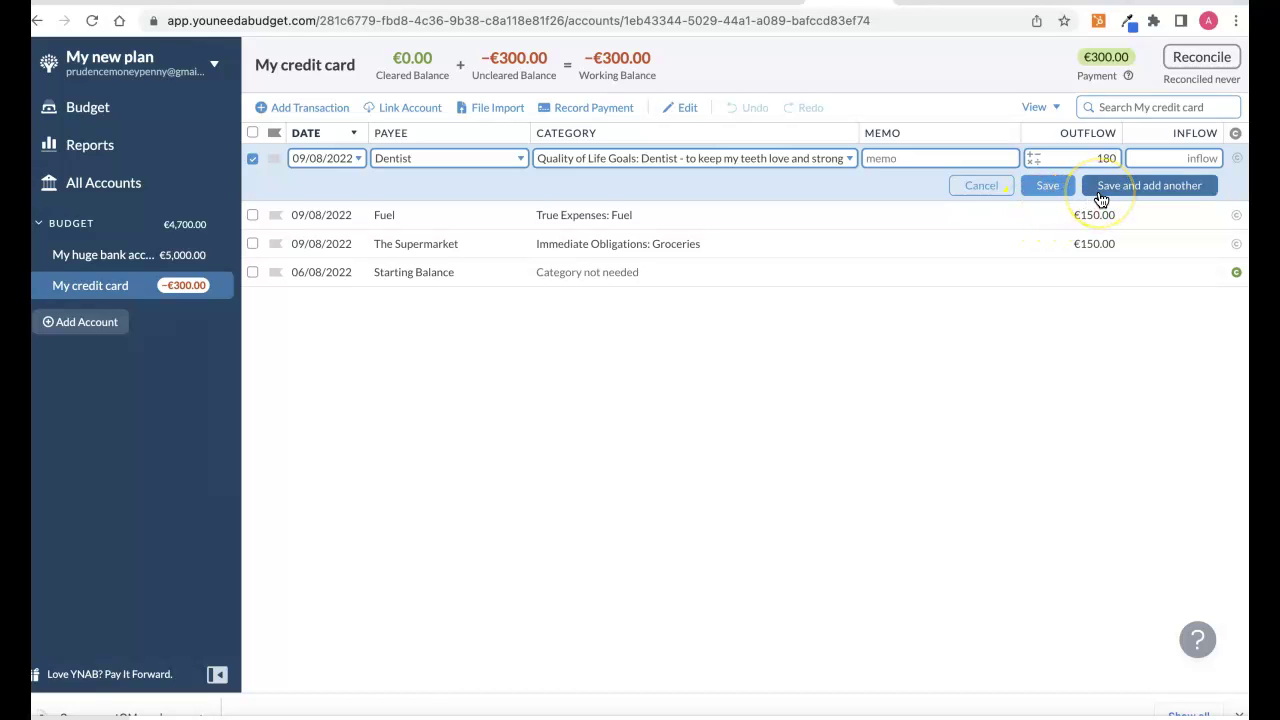
left_click(1048, 188)
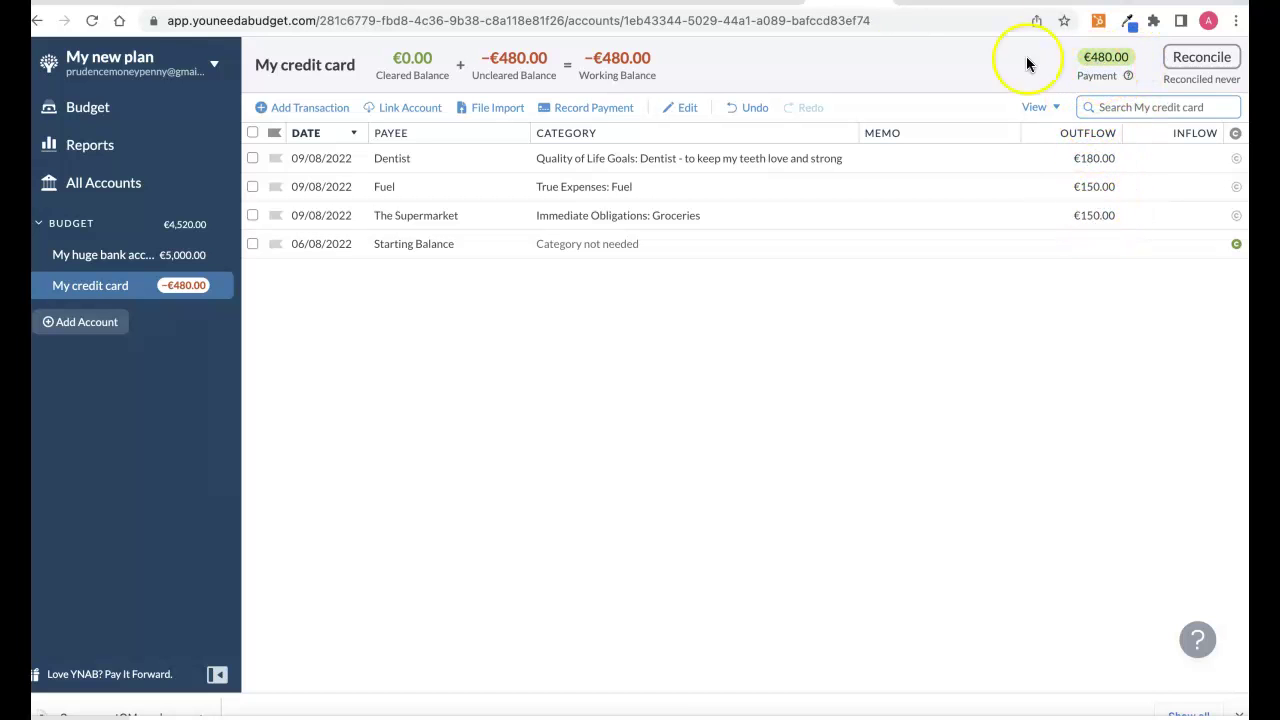
Examine how the card purchases affect the August 2022 budget categories and the August debts in the Net Worth report.
left_click(130, 108)
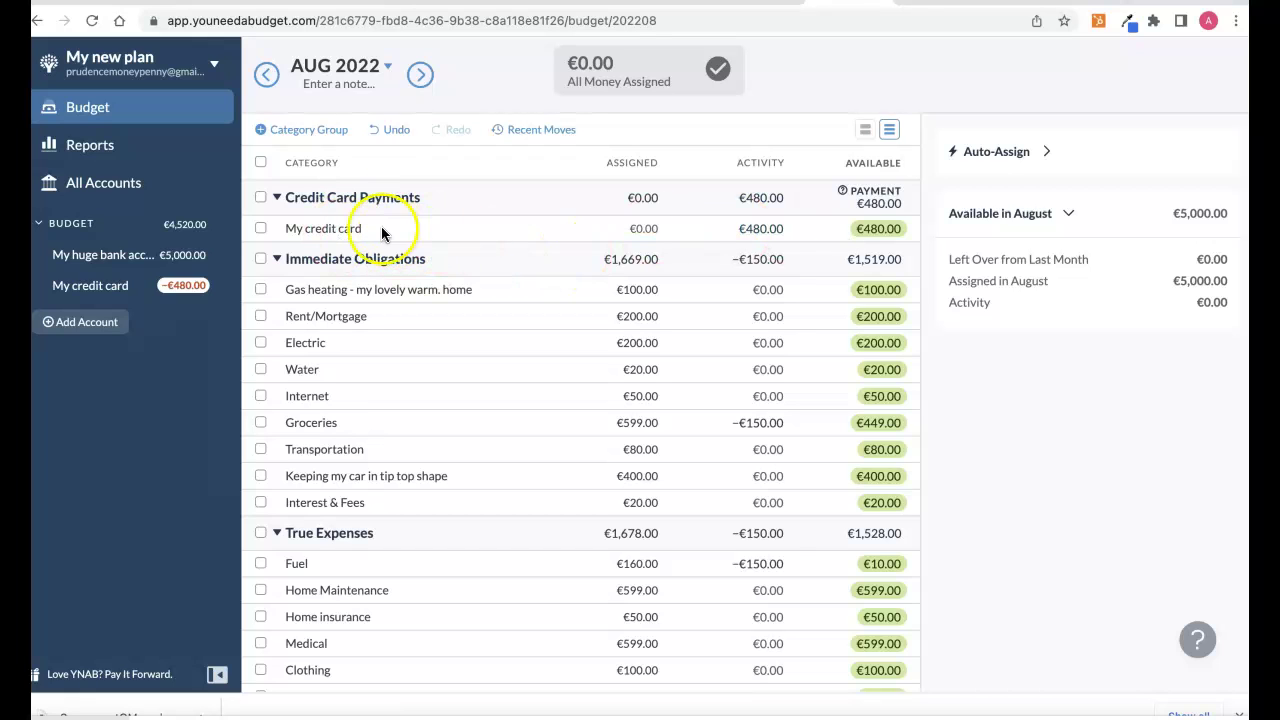
left_click(630, 317)
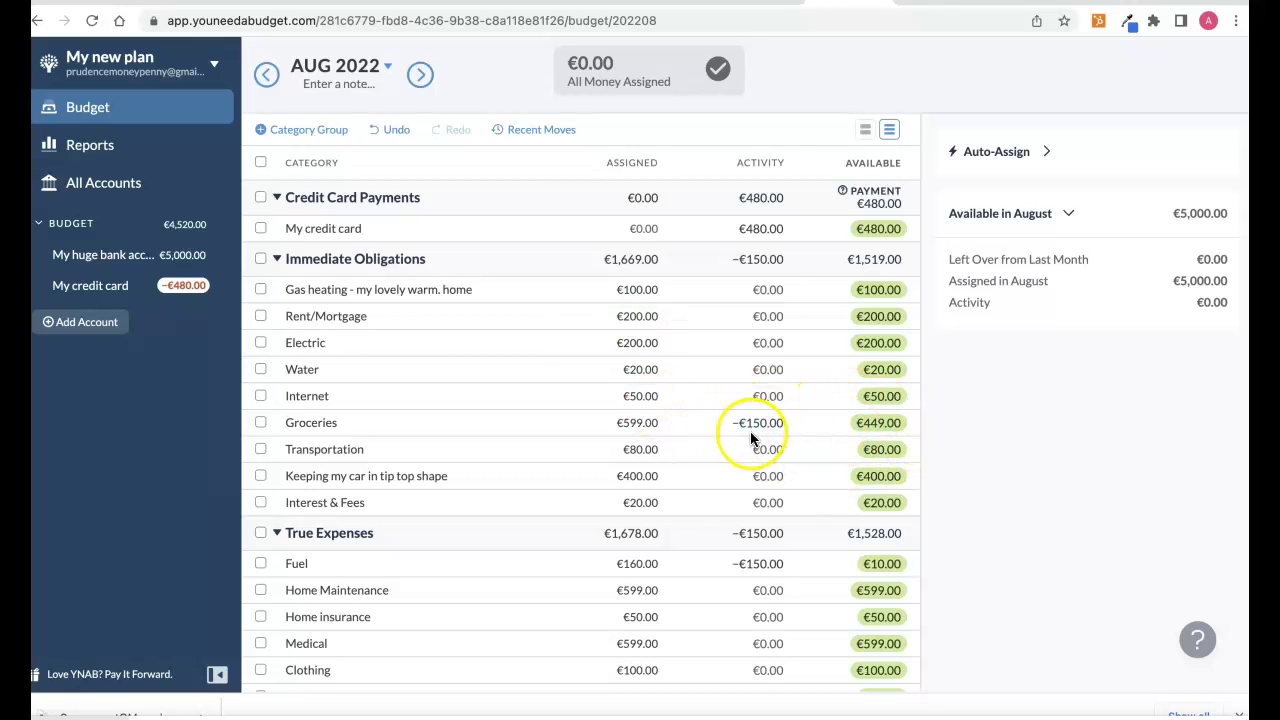
scroll(856, 438, "down", 1)
scroll(855, 440, "down", 3)
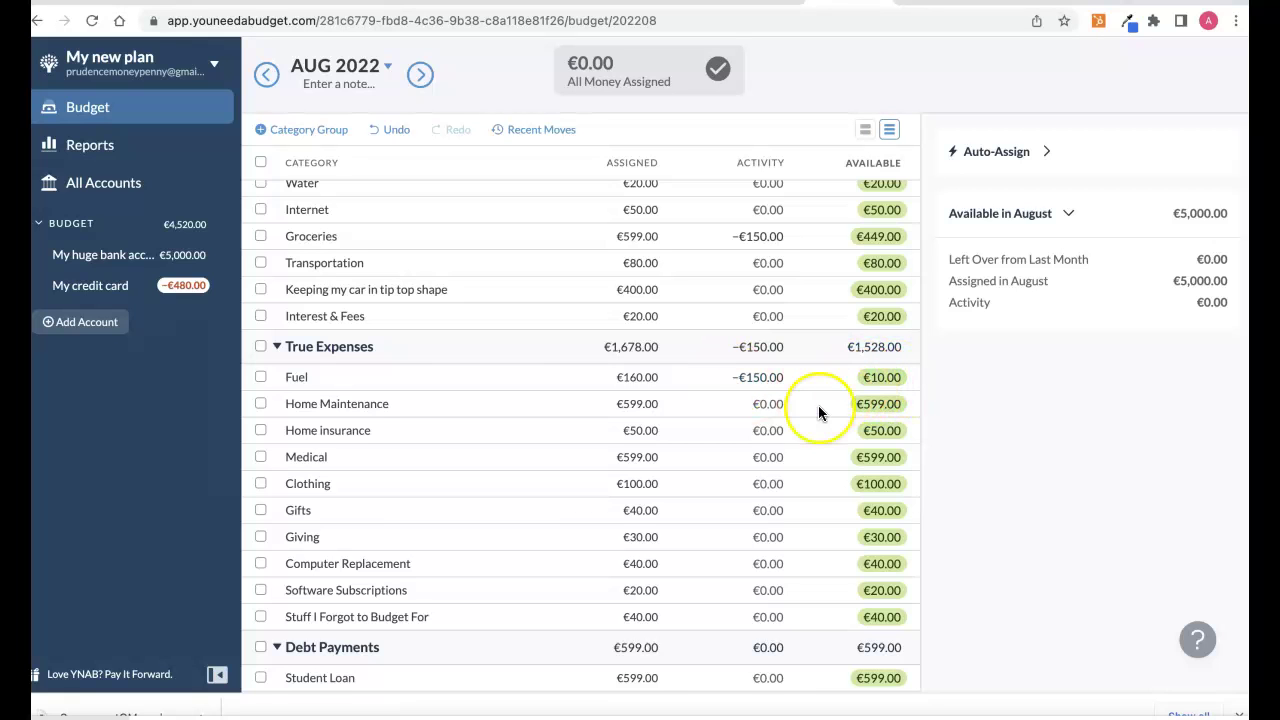
scroll(818, 405, "down", 5)
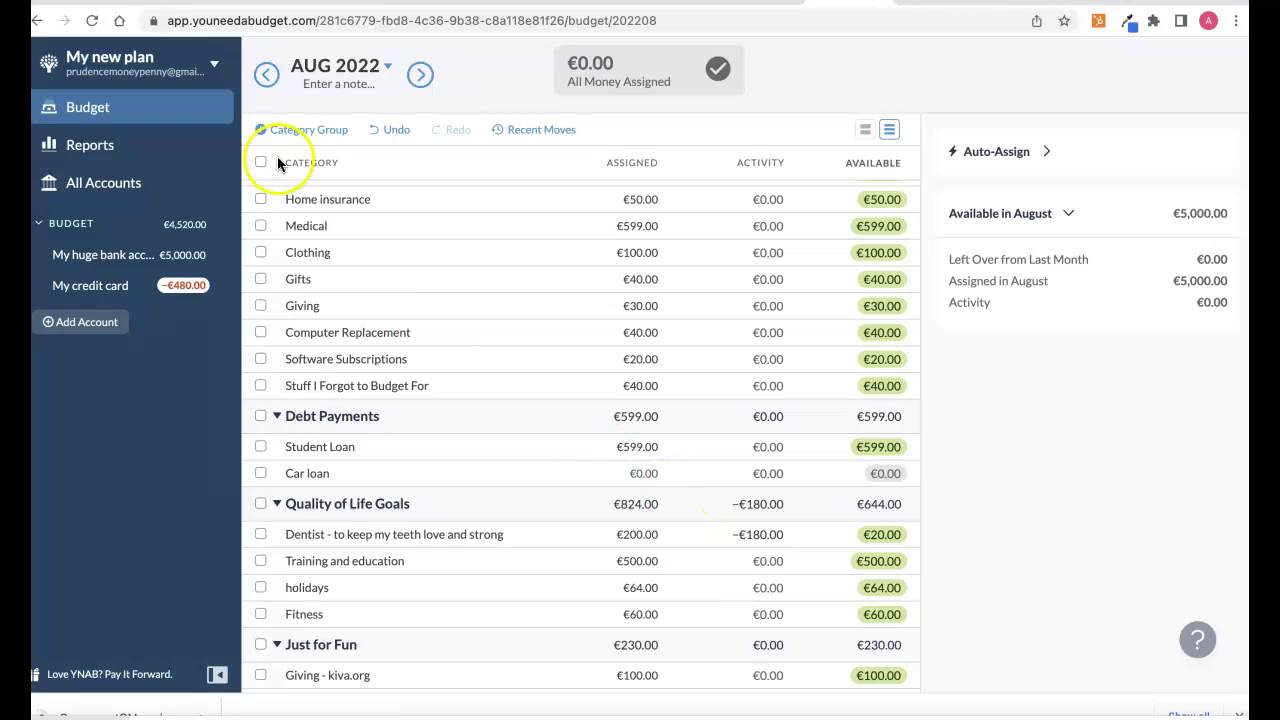
left_click(105, 147)
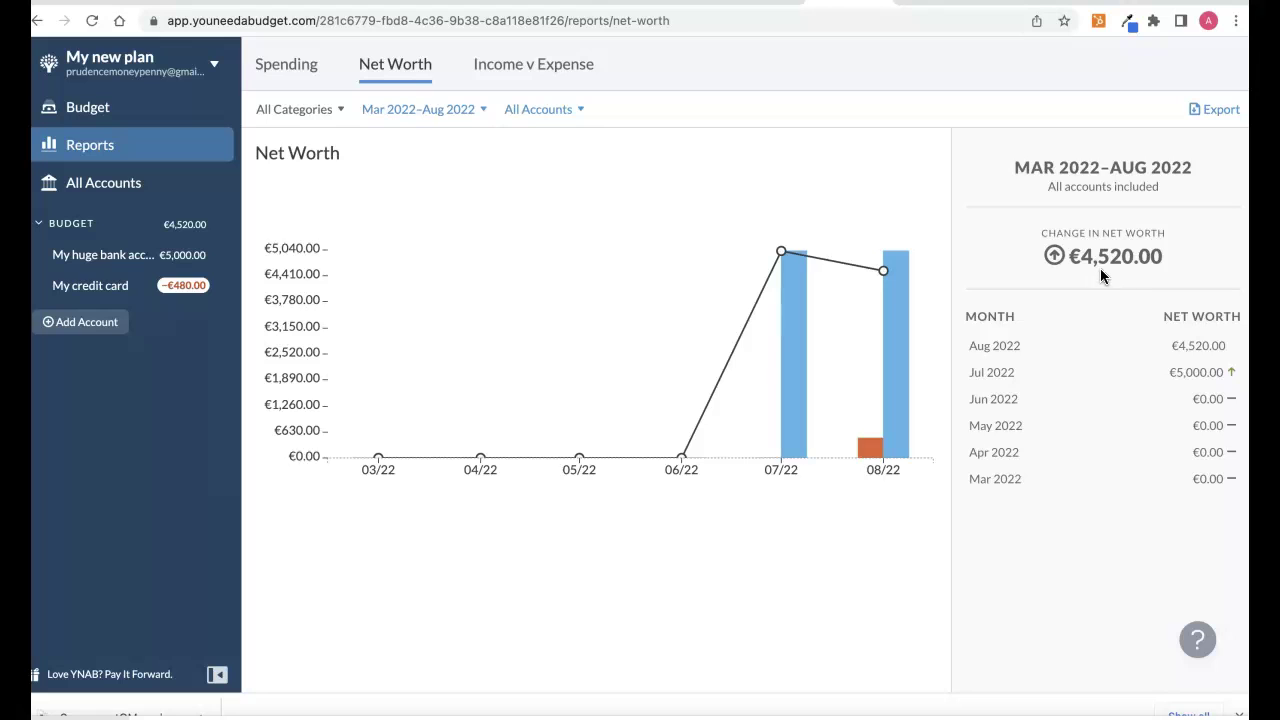
mouse_move(868, 452)
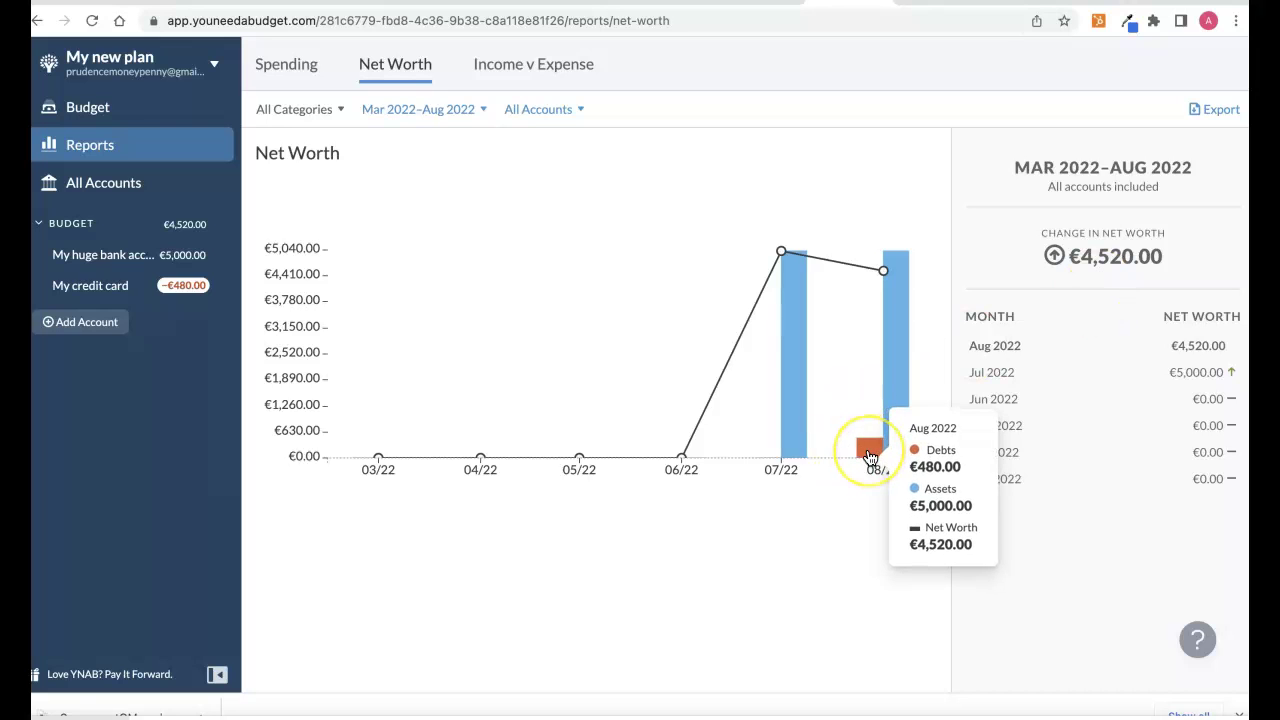
Record a €480 payment from My huge bank account to My credit card and save it.
left_click(95, 268)
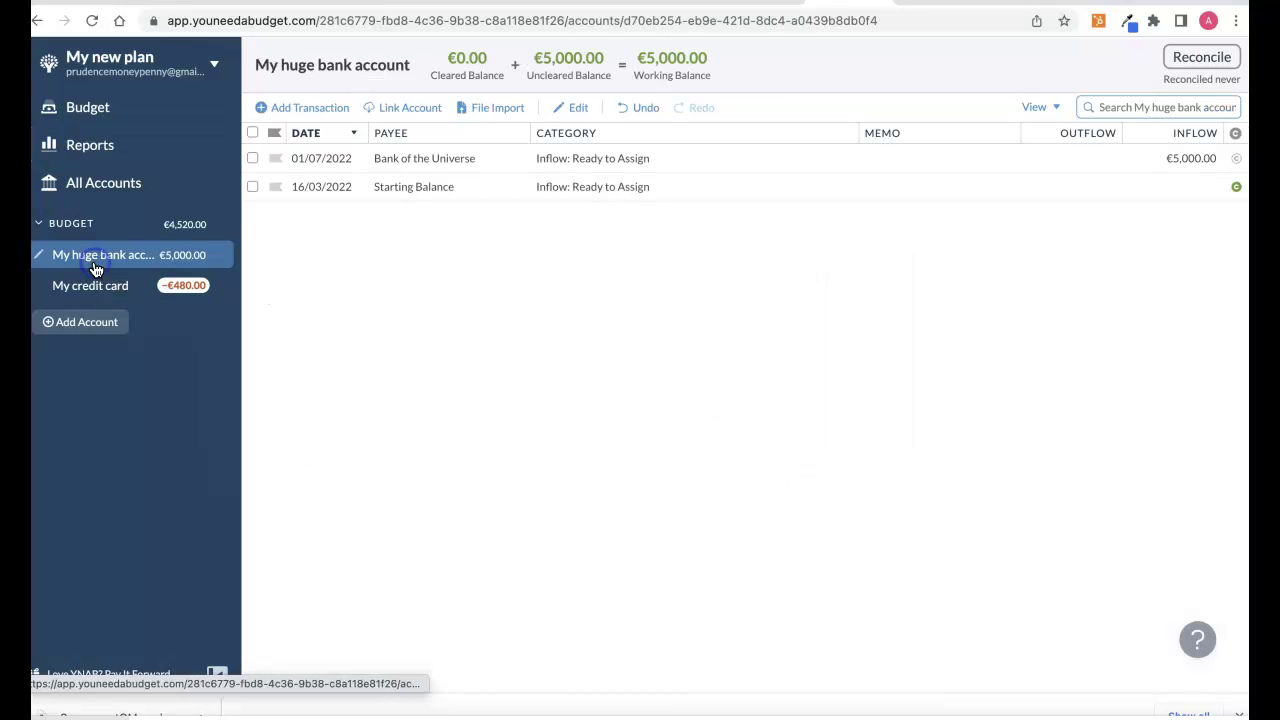
left_click(310, 108)
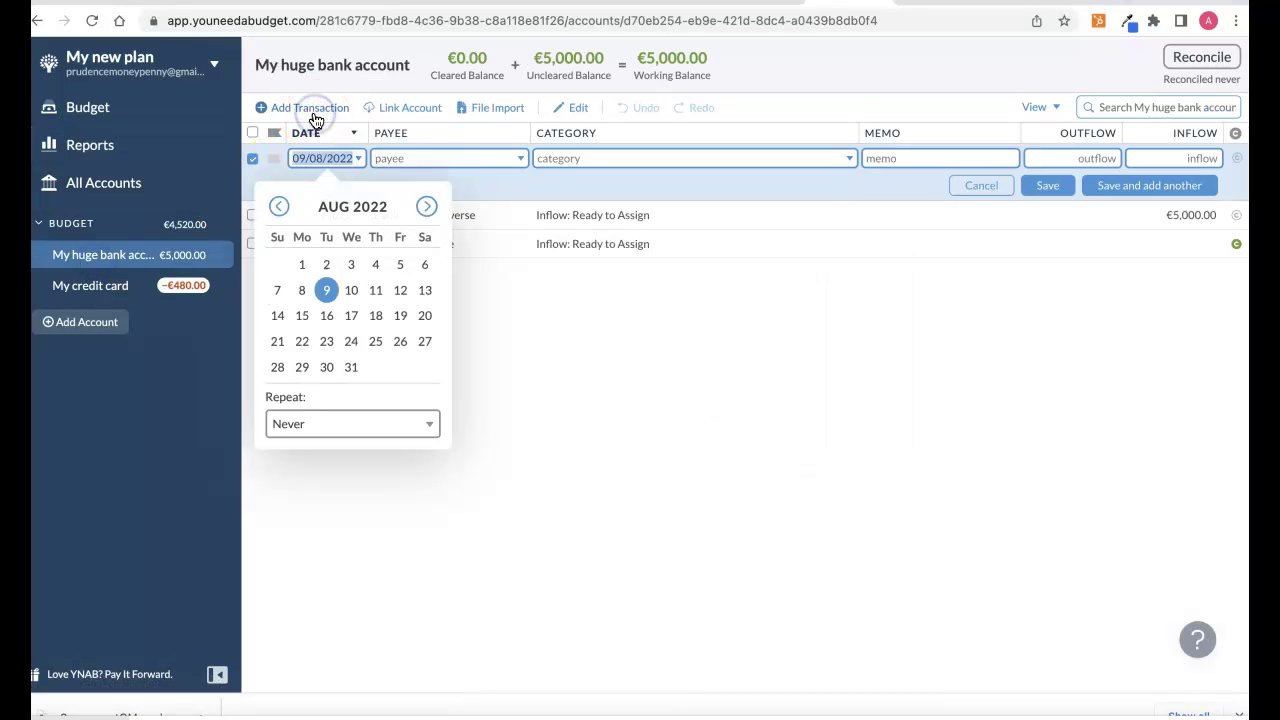
left_click(423, 158)
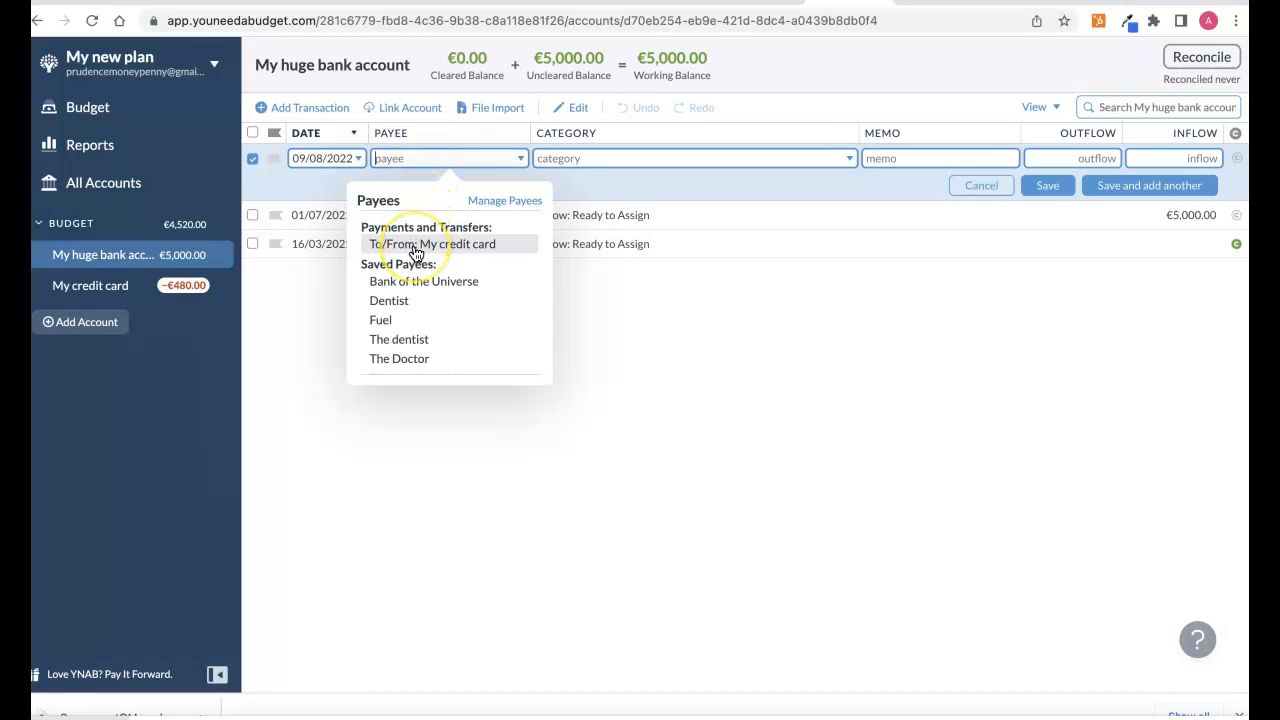
left_click(416, 248)
key("Tab")
type("480")
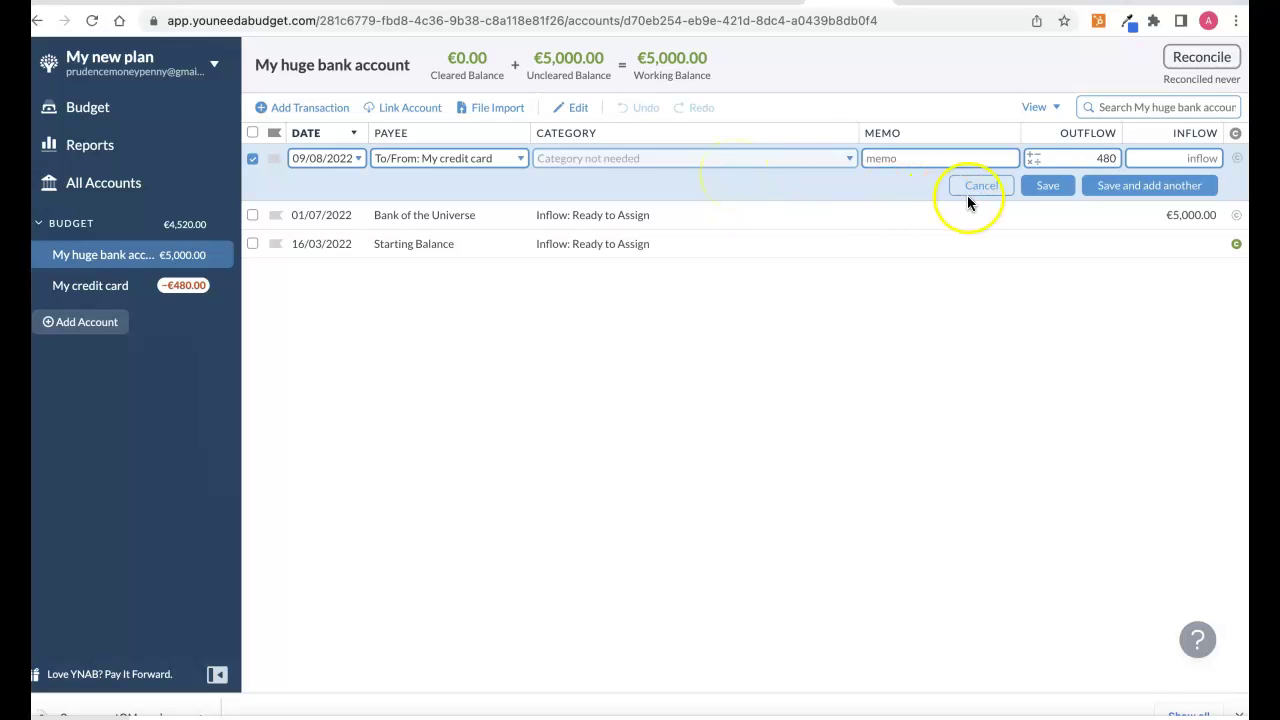
left_click(1050, 196)
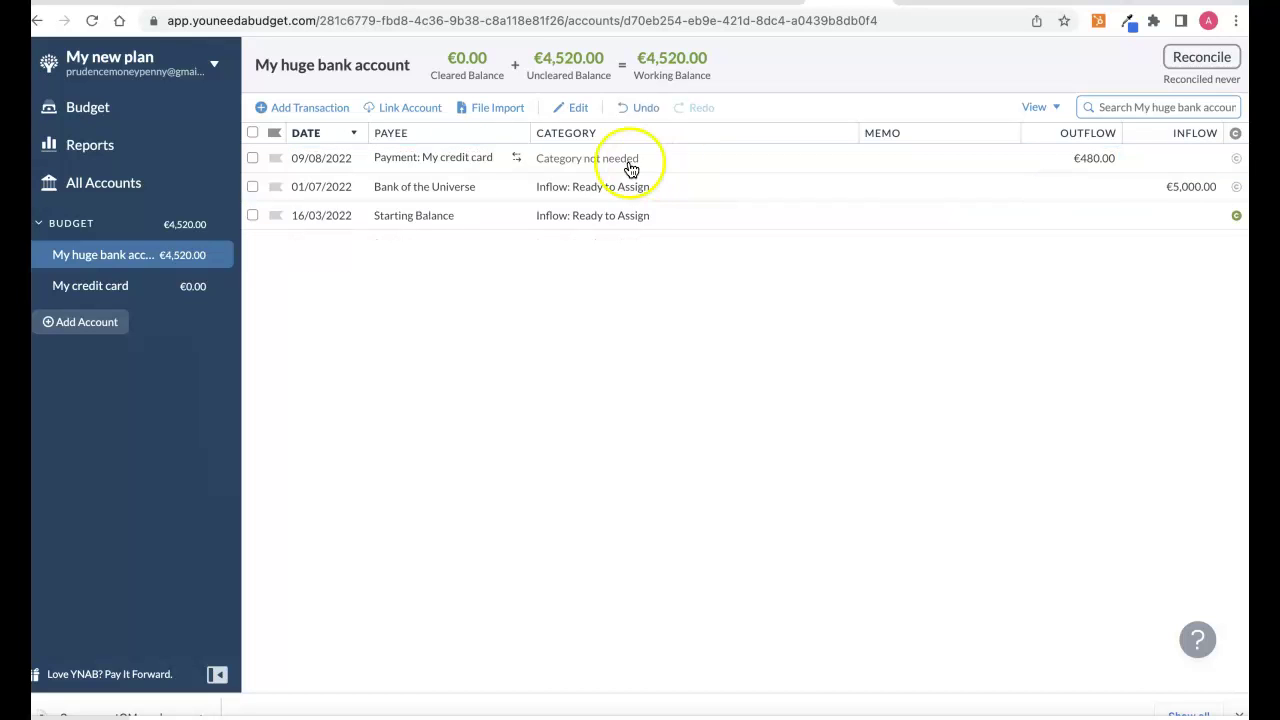
Check the credit card payment category and the category balances in the August 2022 budget.
left_click(130, 106)
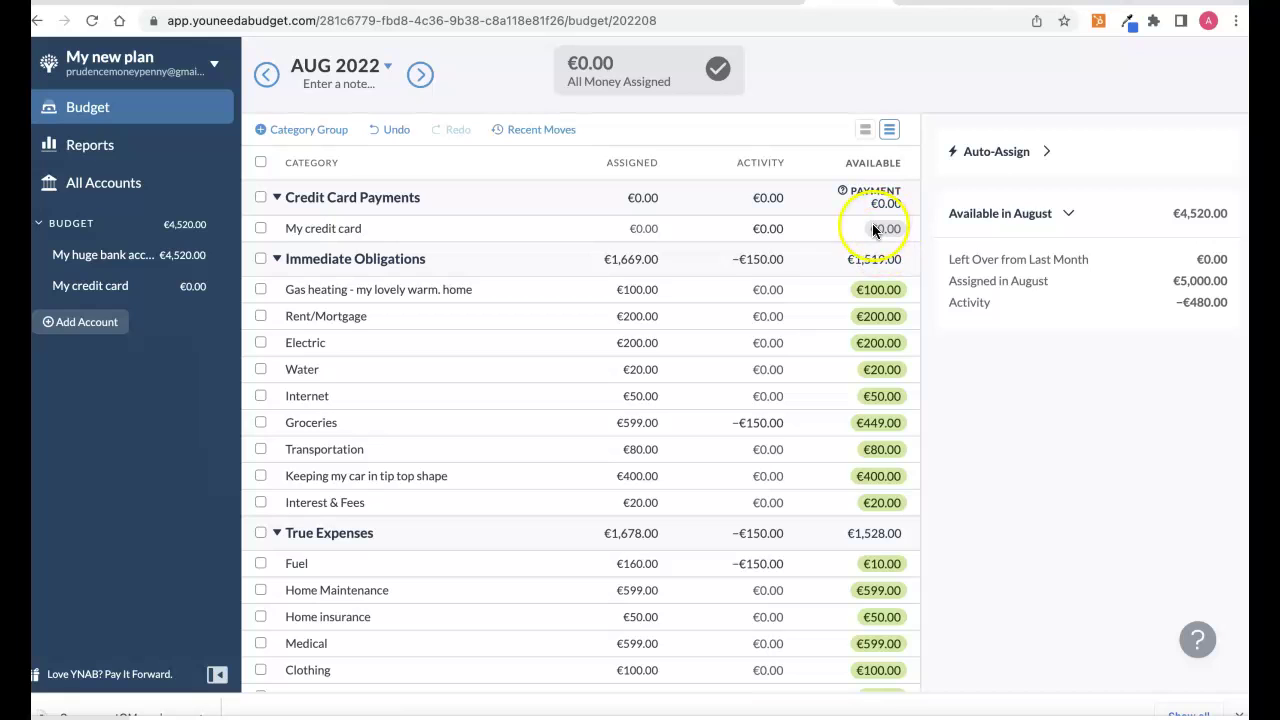
scroll(820, 294, "down", 1)
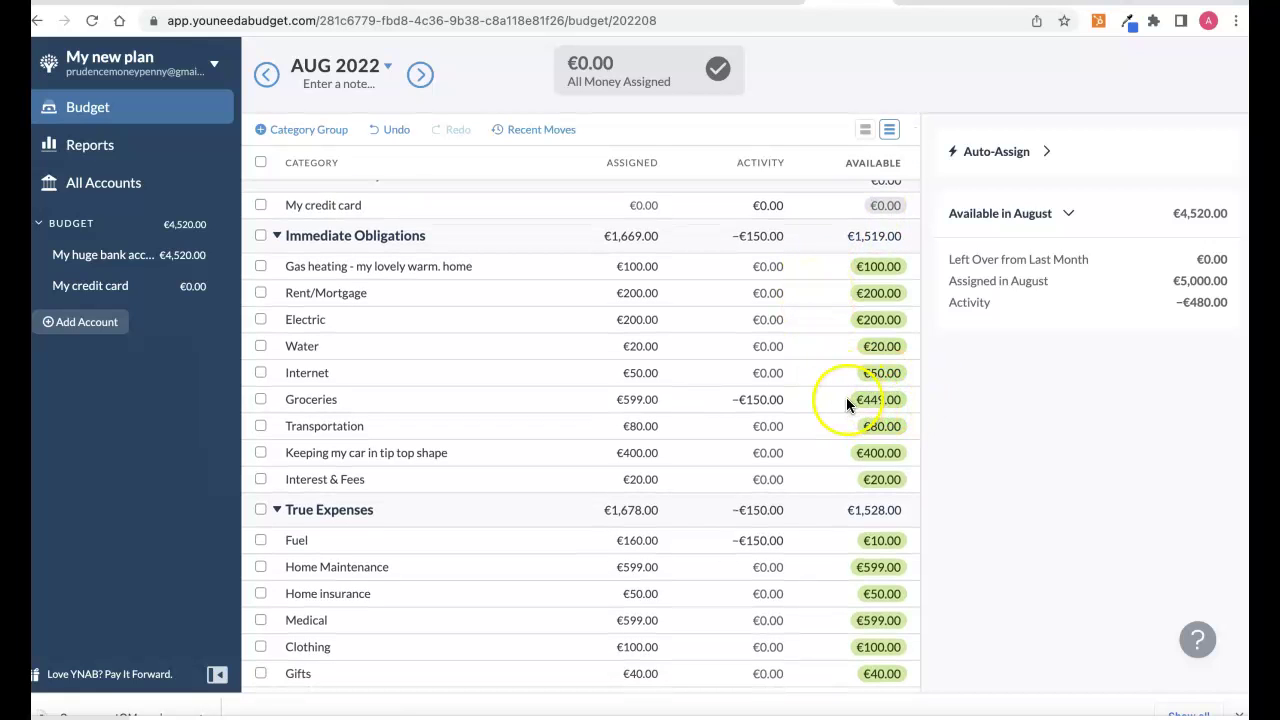
Review the activity in the lower August 2022 budget categories, including Dentist, and examine the August result in the Net Worth report.
scroll(846, 398, "down", 2)
scroll(846, 397, "down", 5)
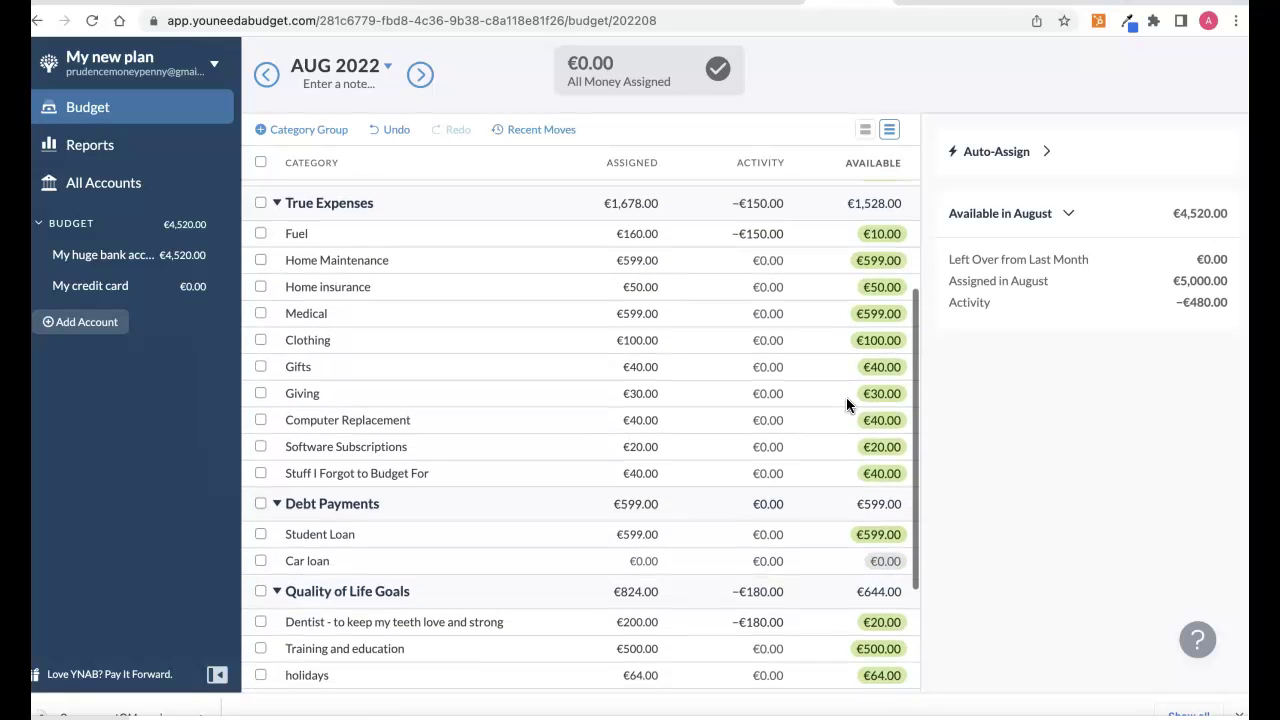
scroll(788, 375, "down", 2)
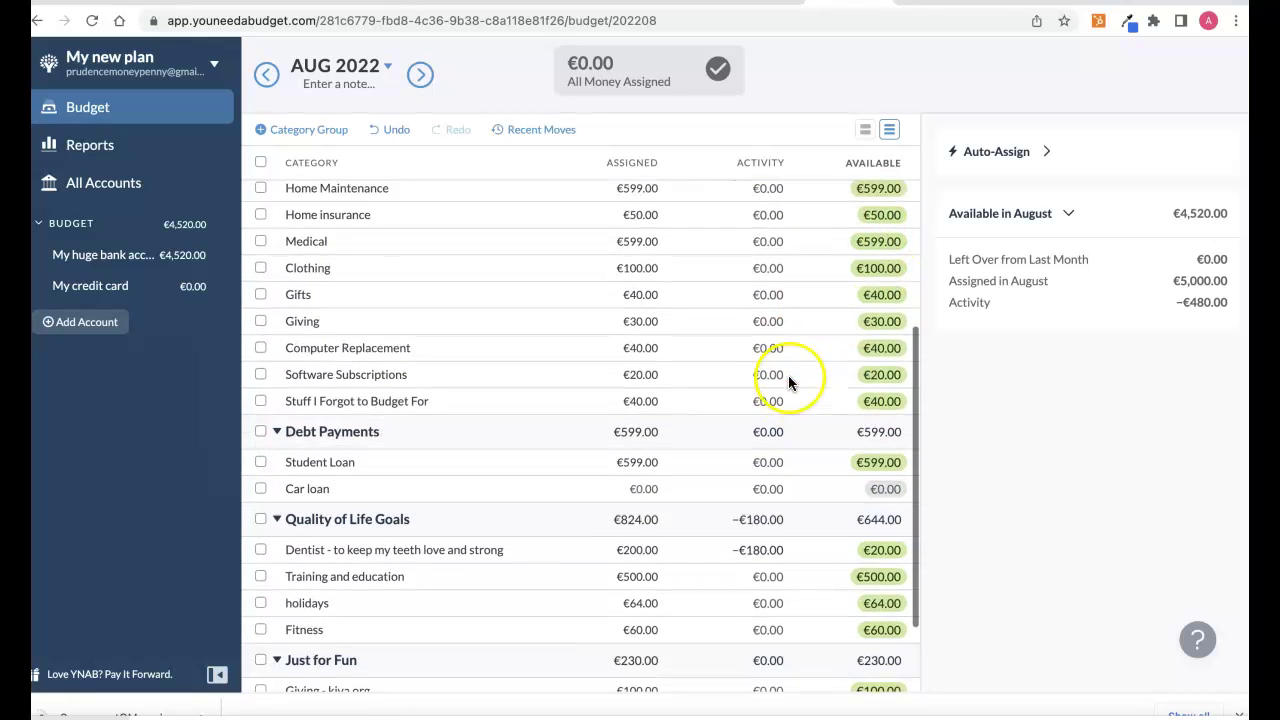
left_click(54, 145)
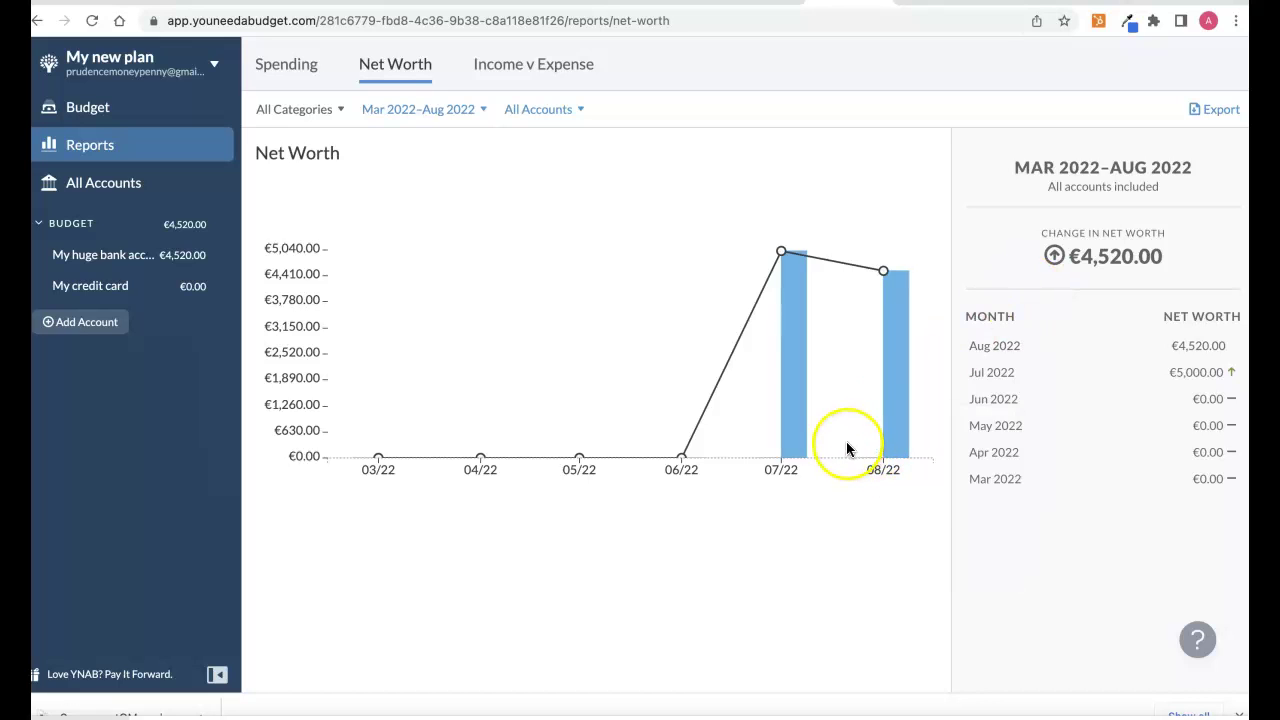
mouse_move(888, 455)
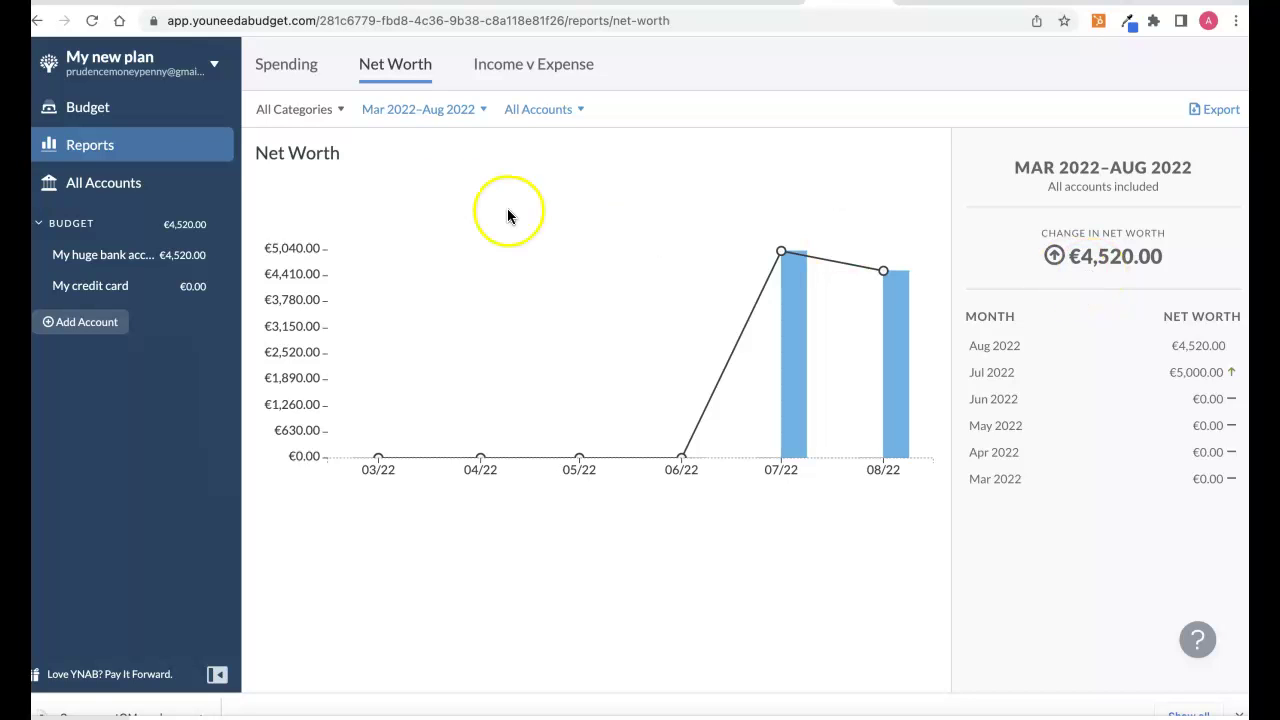
Return to the August 2022 budget and review the assigned, activity and available amounts of Immediate Obligations and True Expenses.
left_click(112, 118)
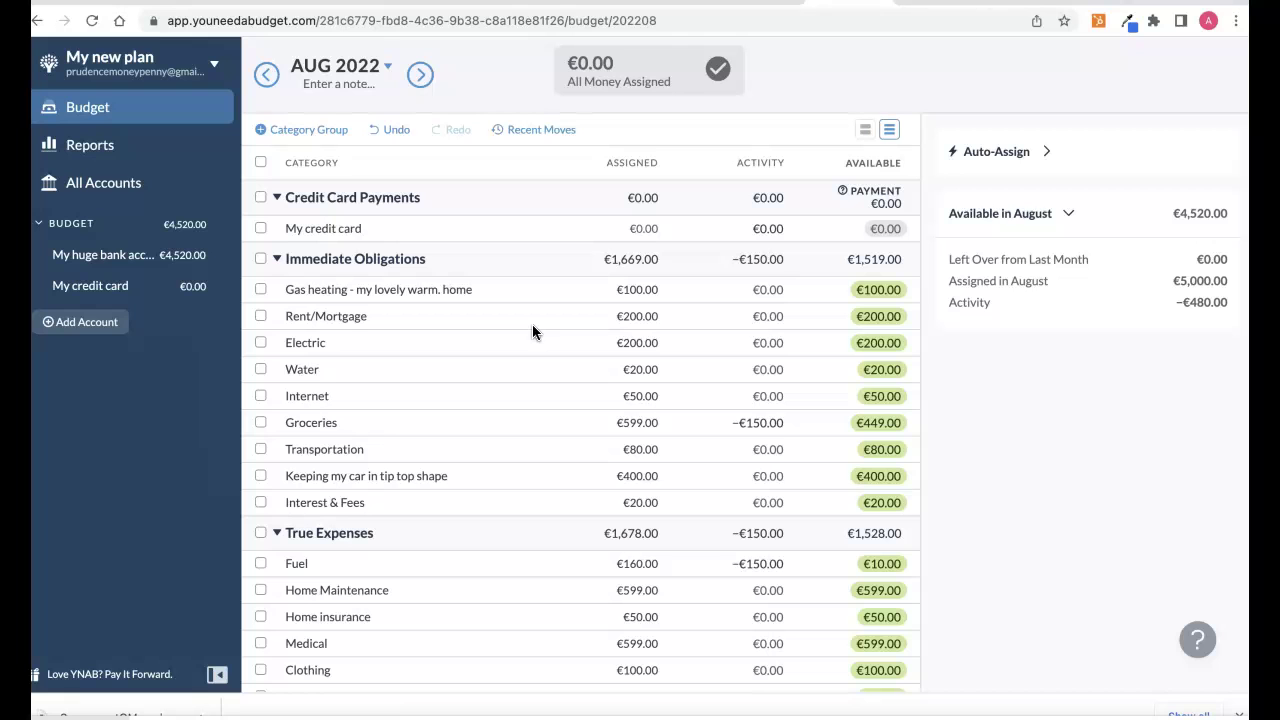
scroll(532, 324, "down", 2)
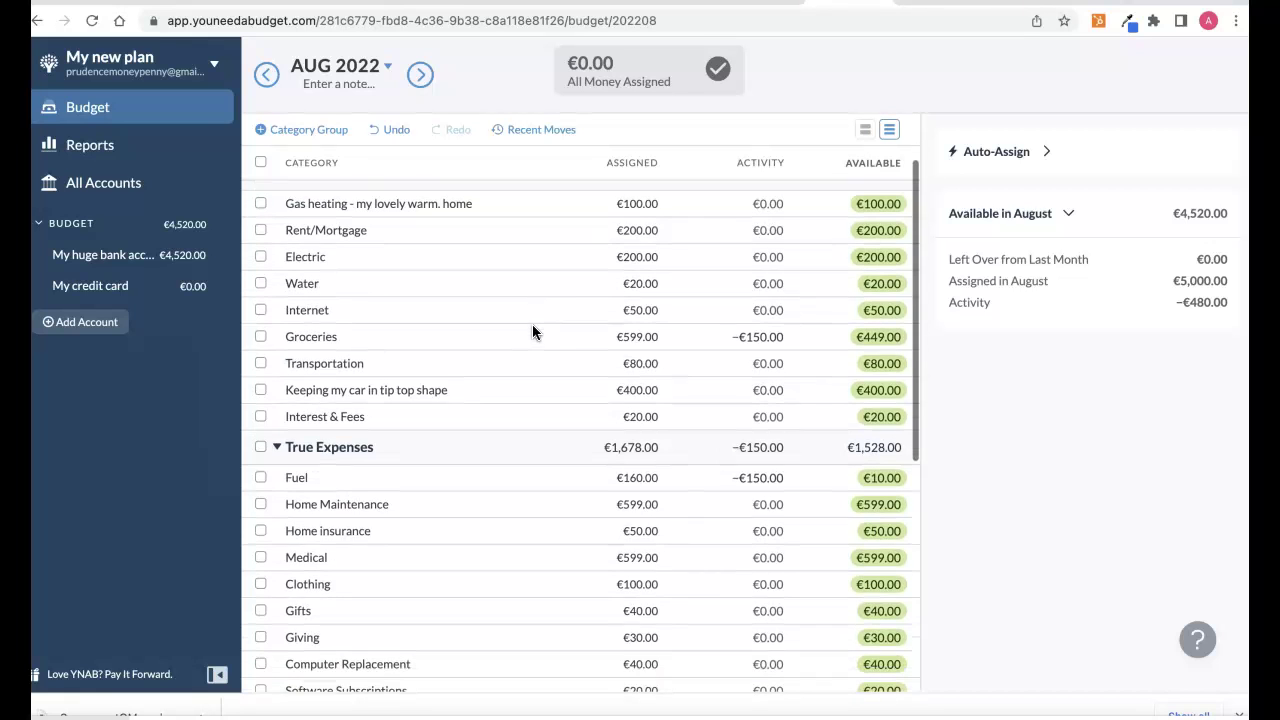
scroll(532, 324, "up", 1)
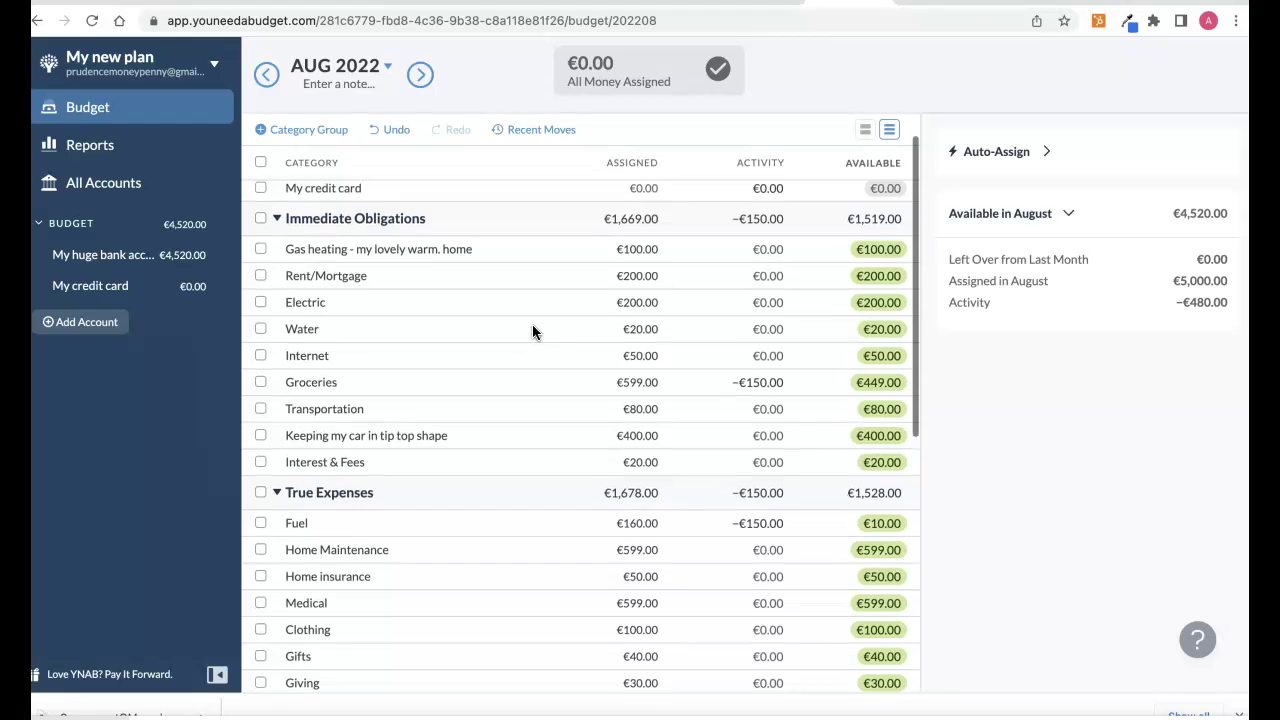
scroll(532, 331, "down", 1)
left_click(160, 556)
left_click(124, 587)
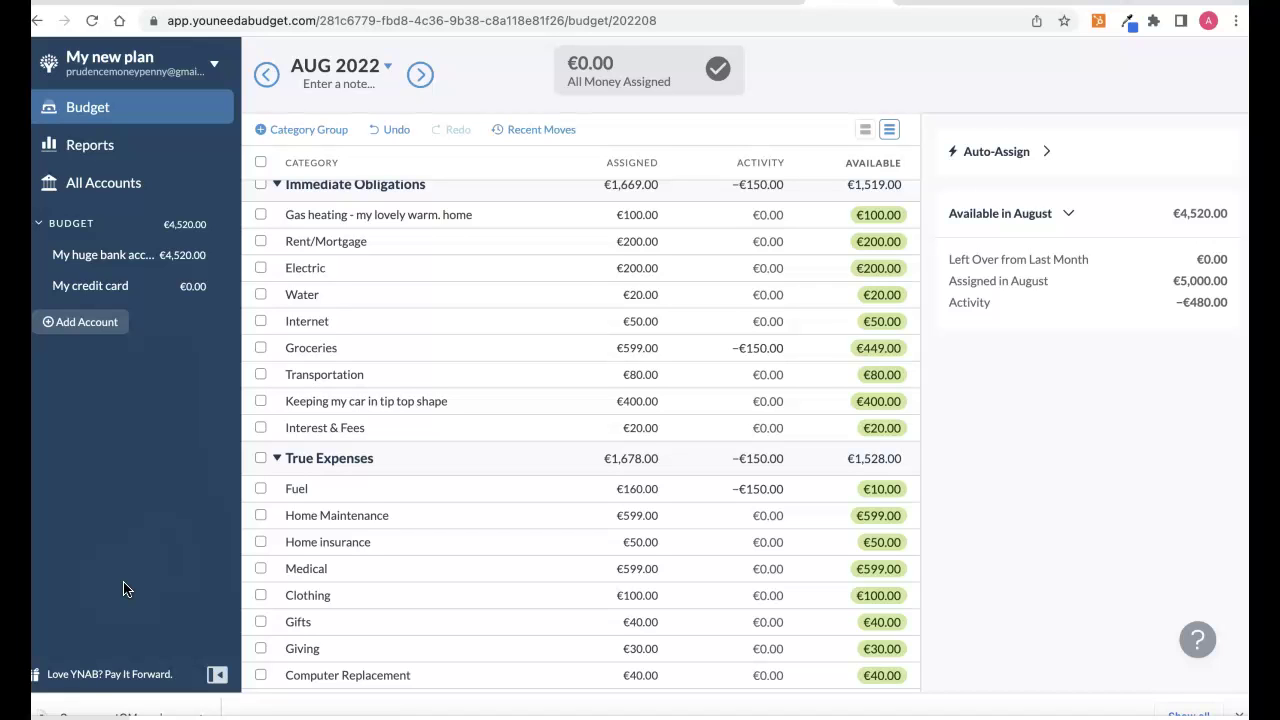
left_click(88, 634)
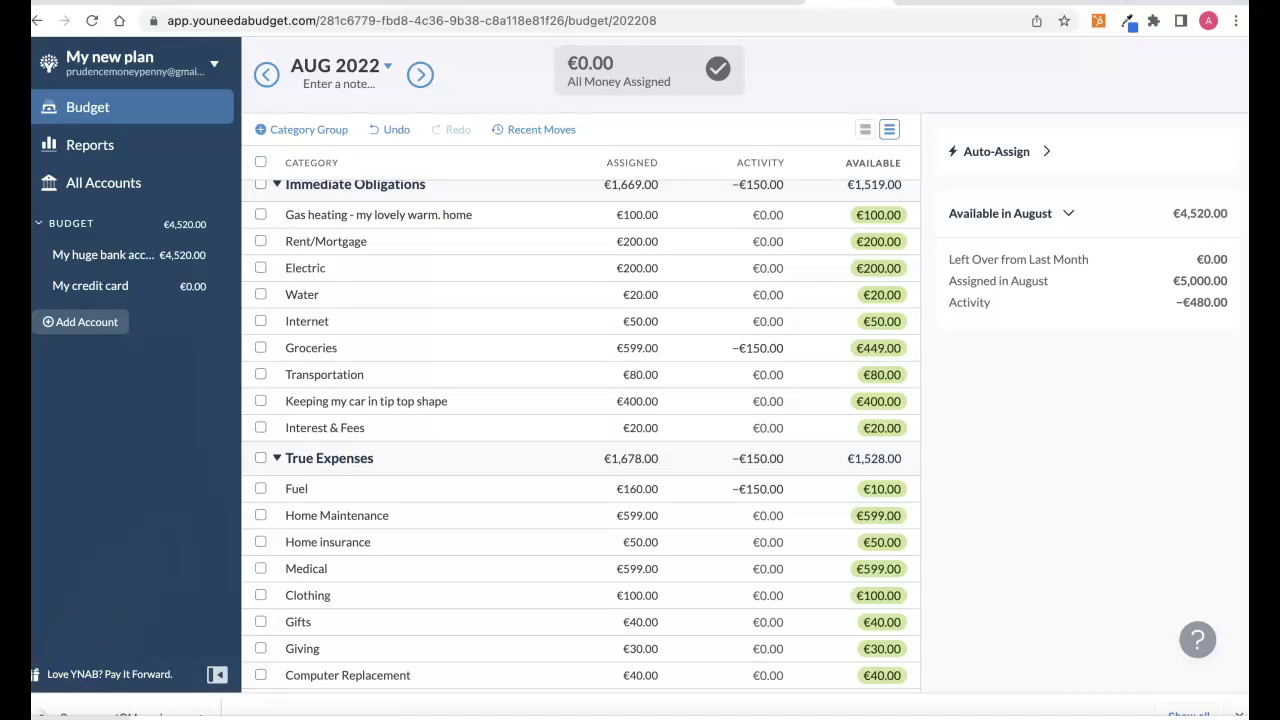